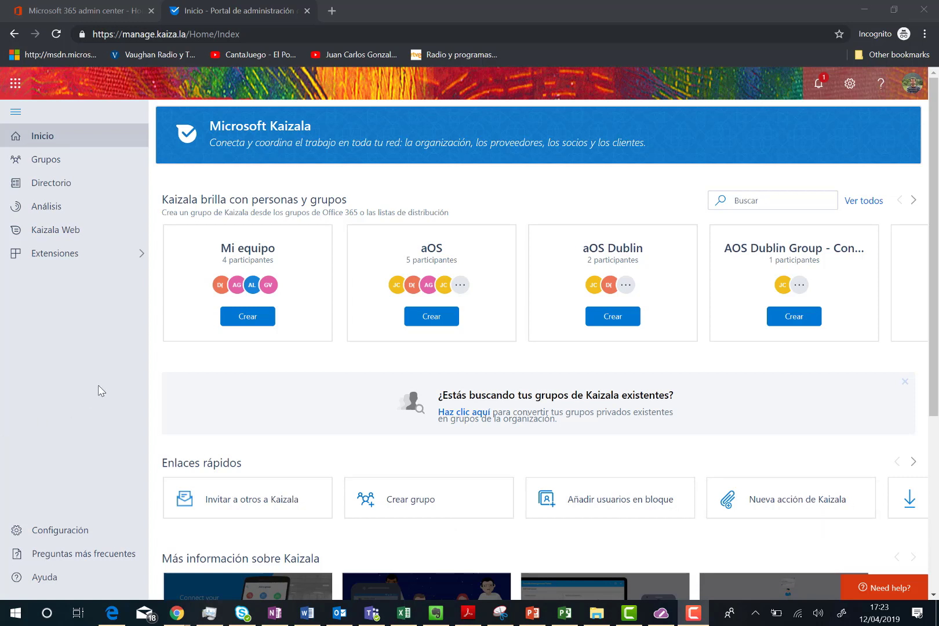
Browse the three private groups under Grupos, then show the Directorio user list
left_click(39, 162)
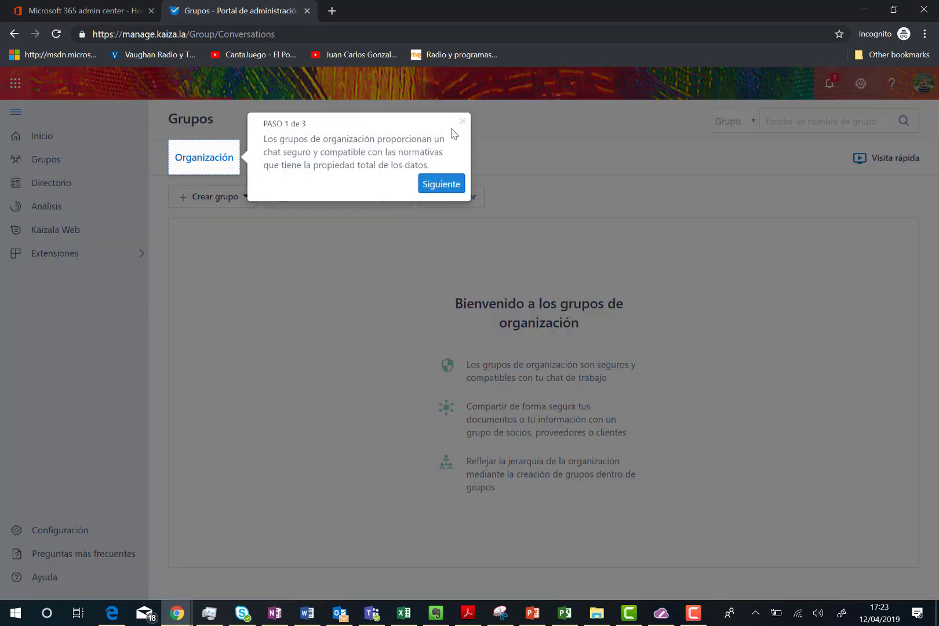
left_click(462, 121)
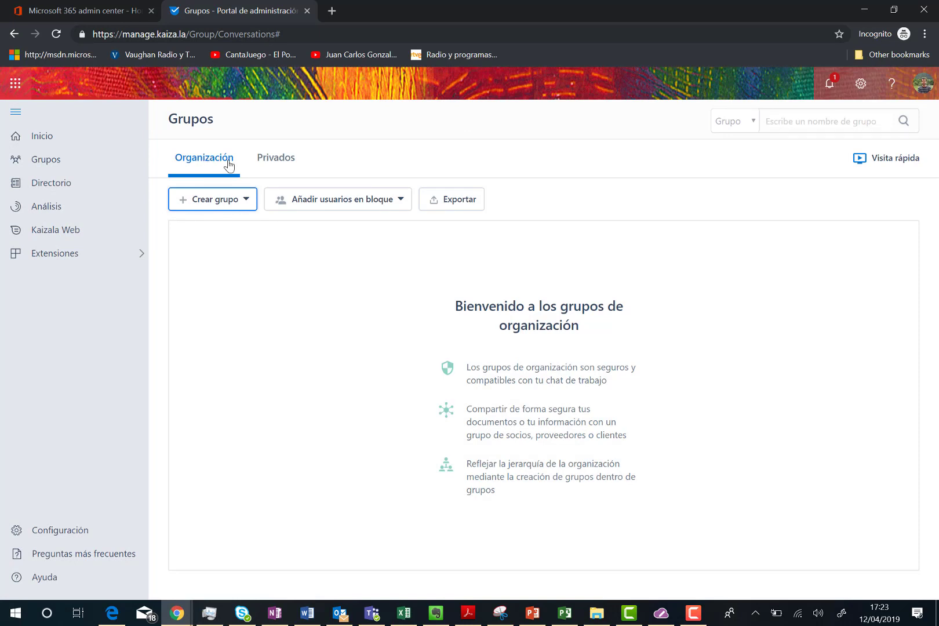
left_click(268, 162)
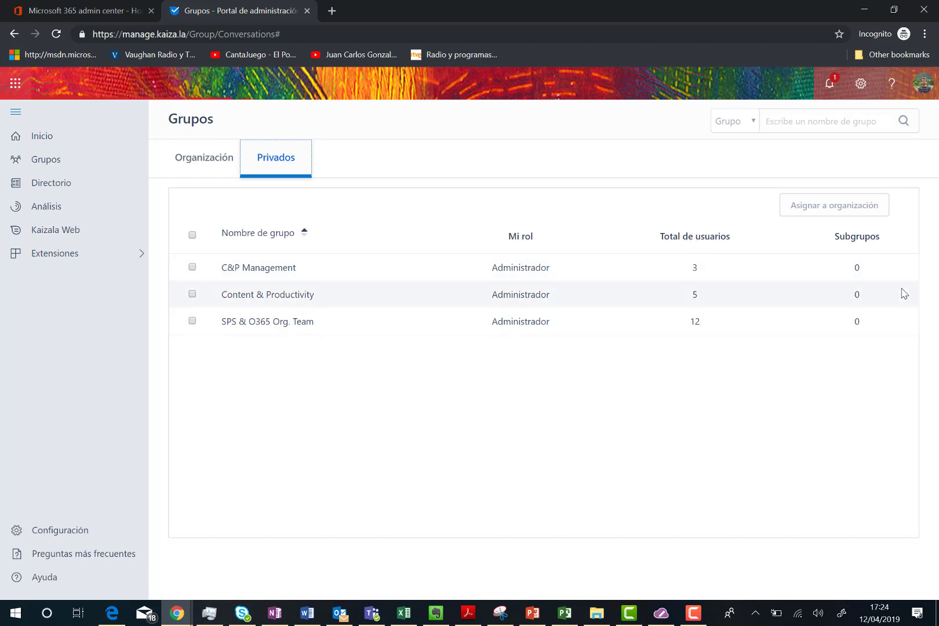
left_click(47, 191)
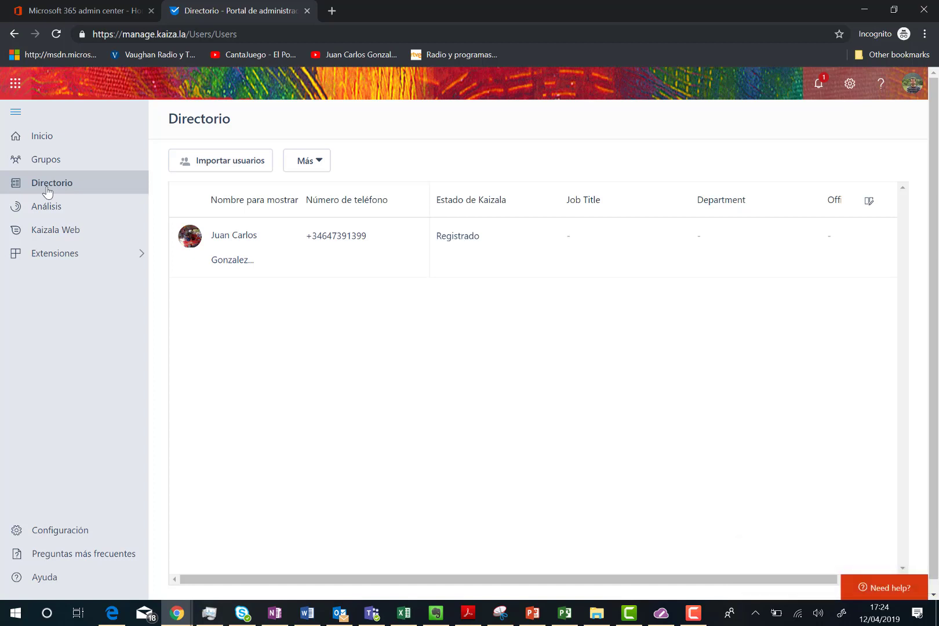
Show the Análisis page with the Usage Trends, Informe de actividad, Surveys and Polls report cards
left_click(46, 210)
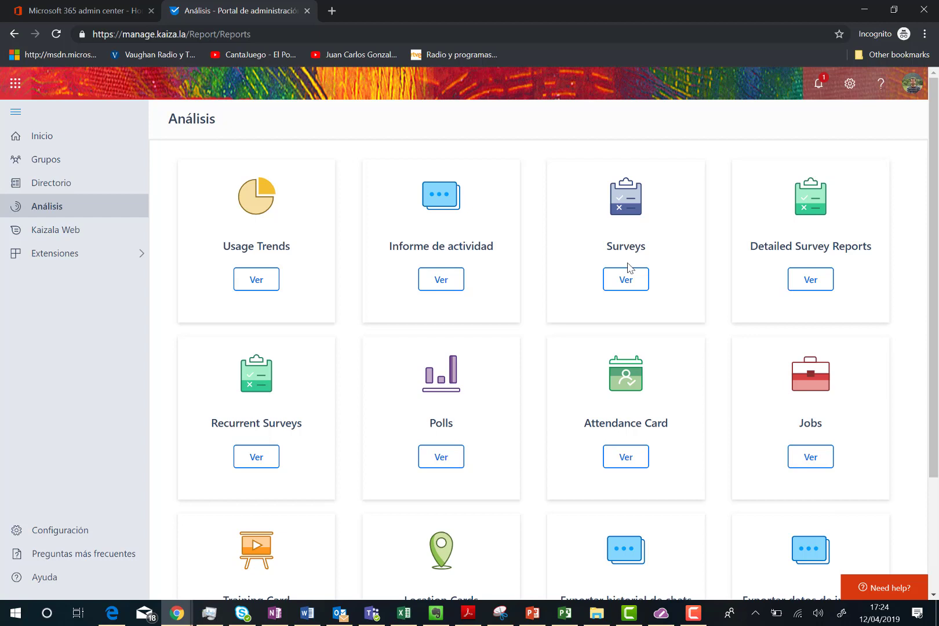
left_click(441, 282)
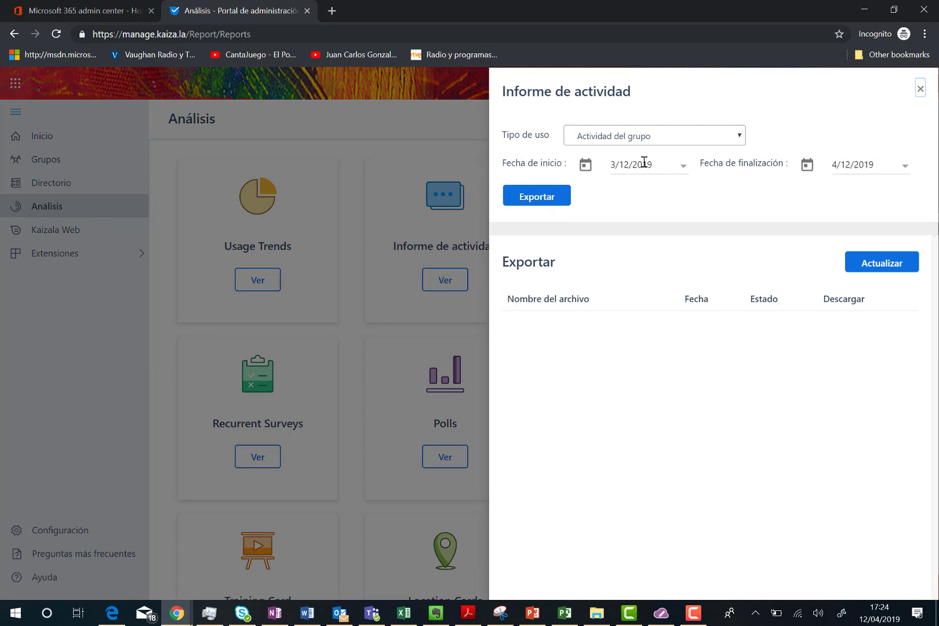
left_click(666, 143)
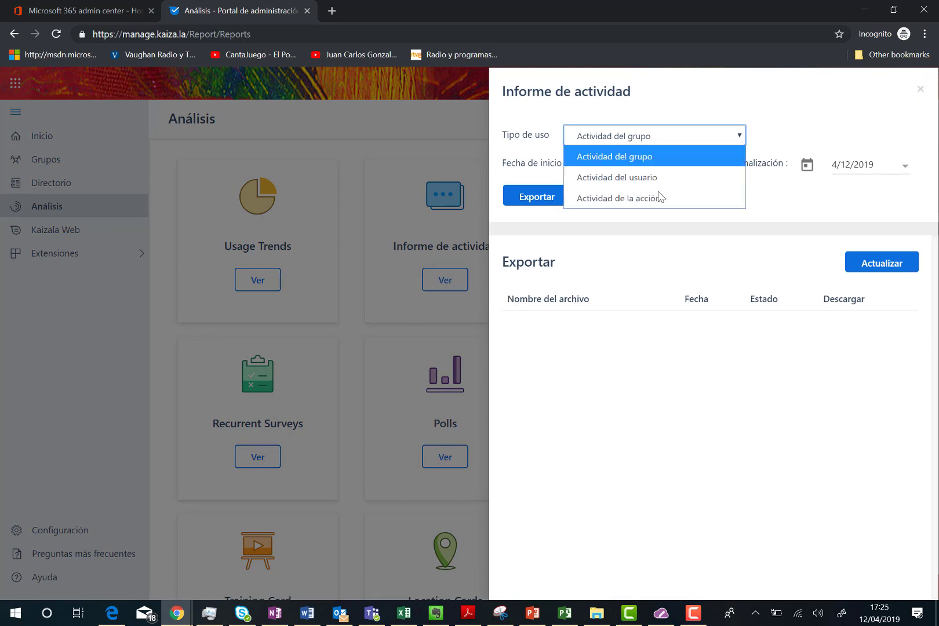
left_click(732, 109)
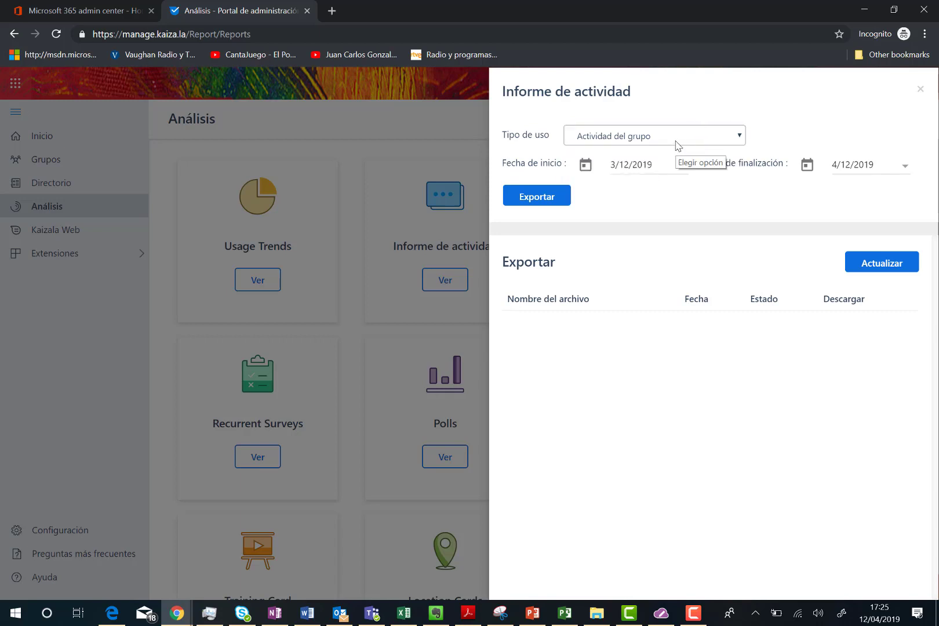
left_click(677, 144)
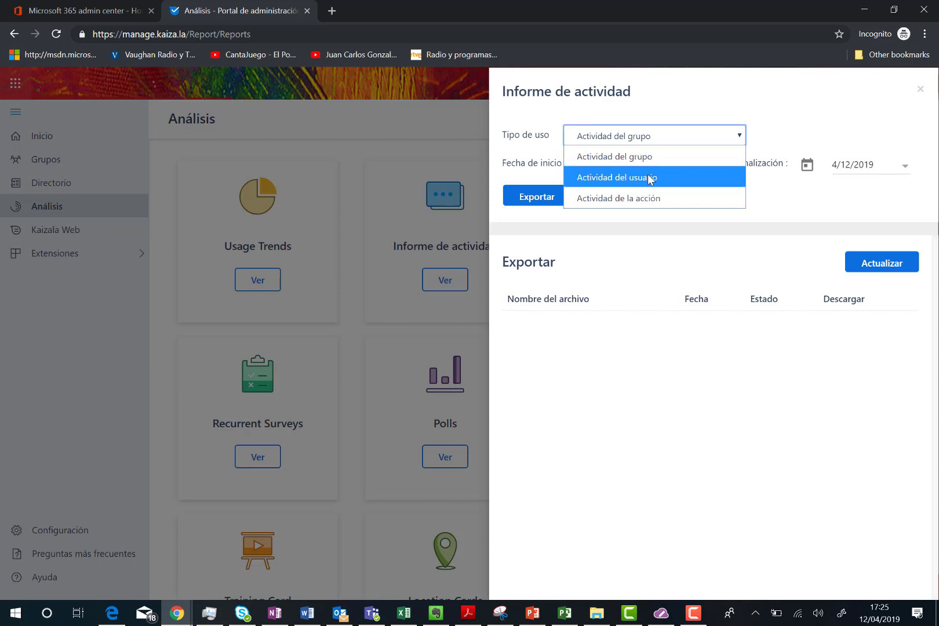
left_click(649, 179)
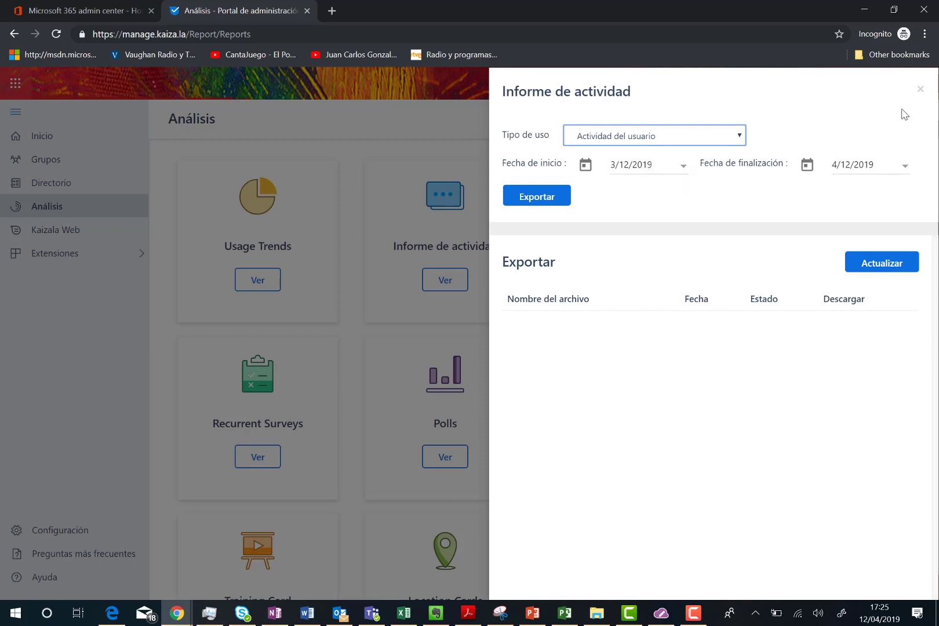
left_click(919, 88)
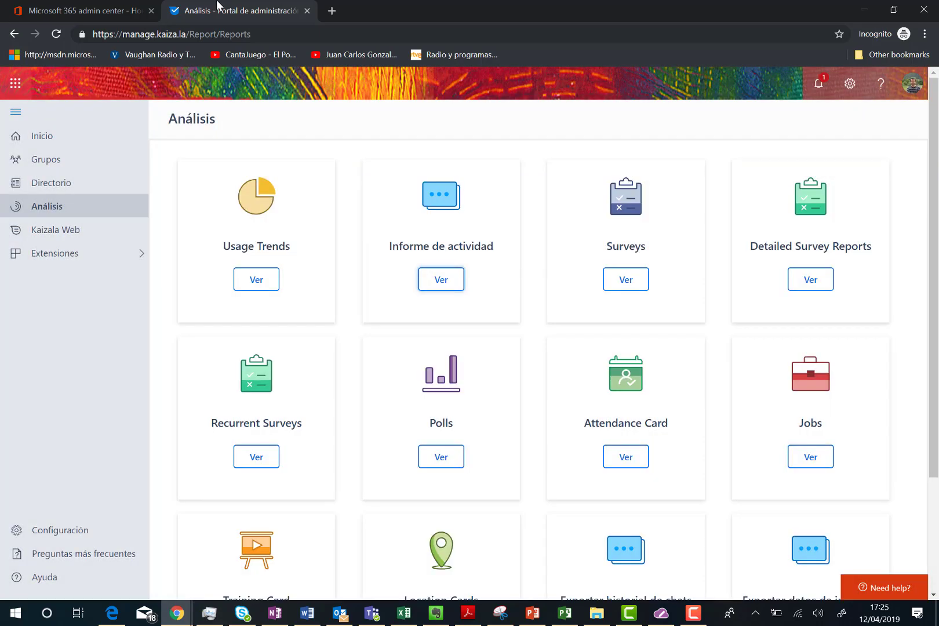
left_click(261, 33)
key("ctrl+c")
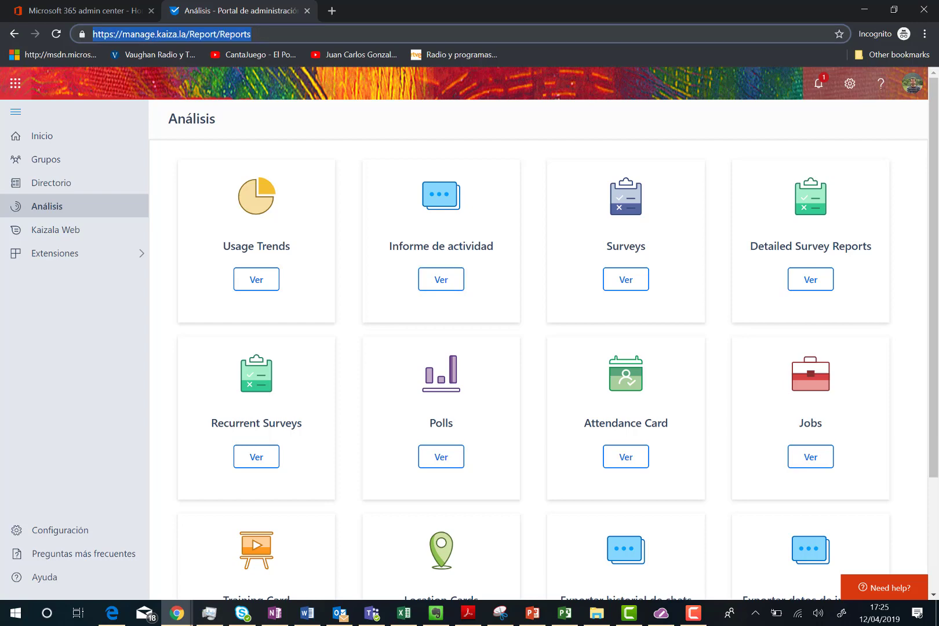
left_click(179, 616)
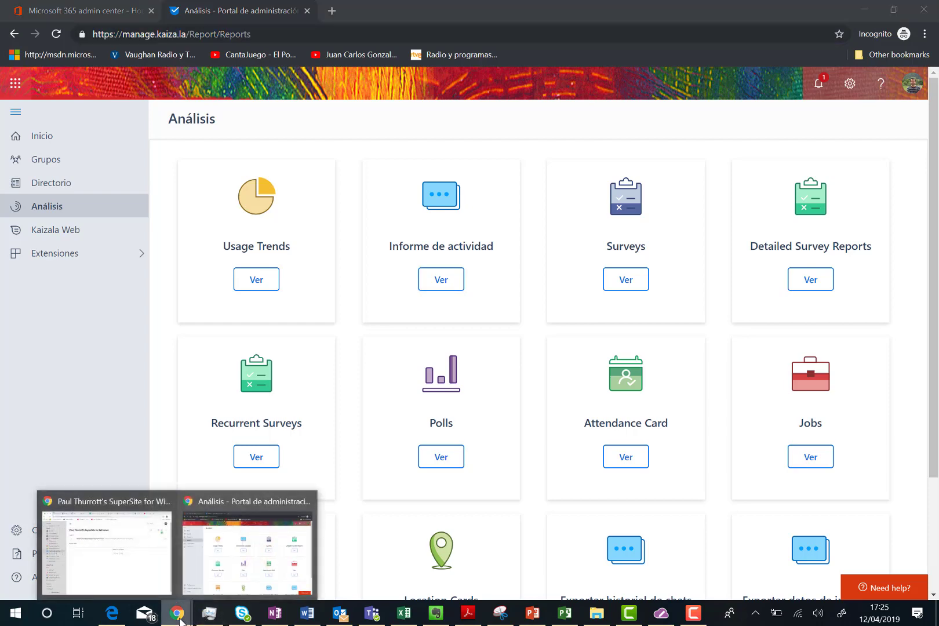
left_click(131, 574)
left_click(808, 11)
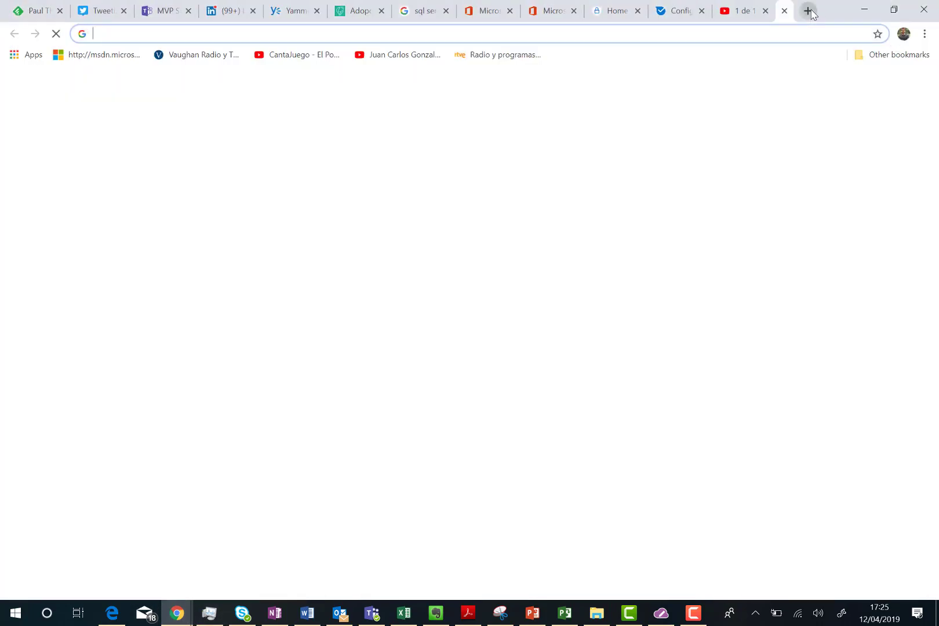
key("ctrl+v")
key("Return")
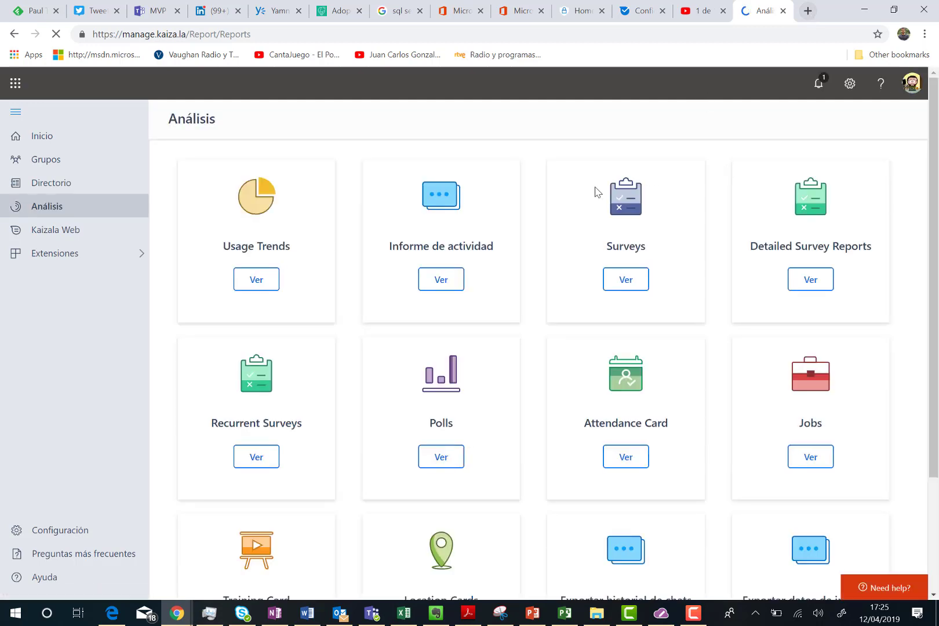
left_click(443, 280)
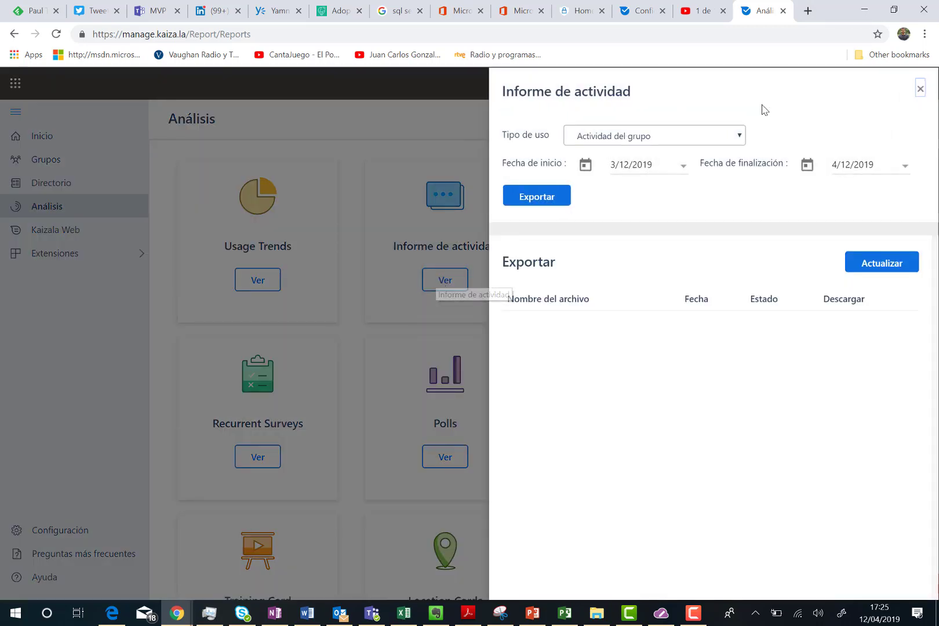
left_click(735, 135)
left_click(640, 185)
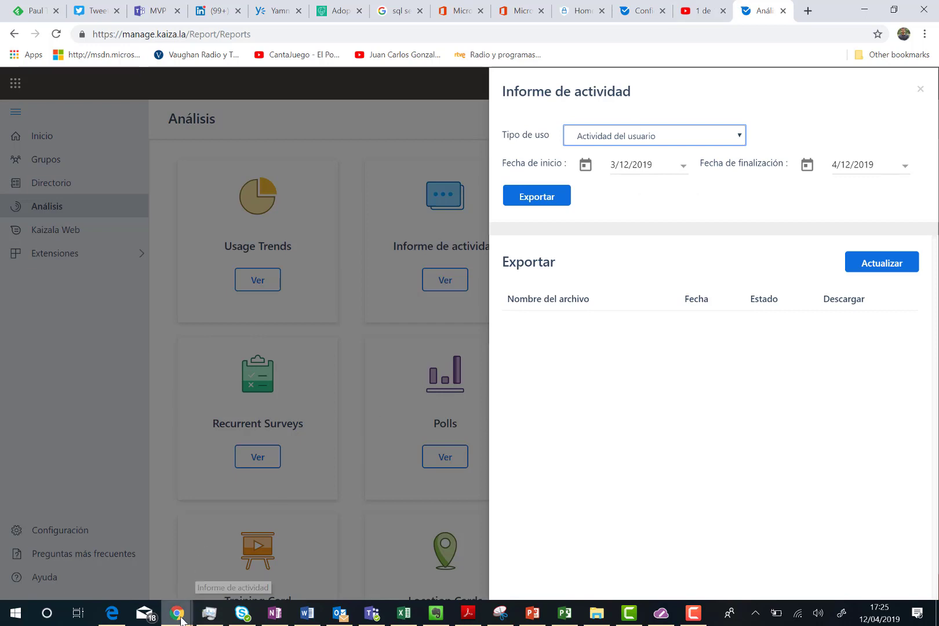
mouse_move(186, 602)
left_click(234, 582)
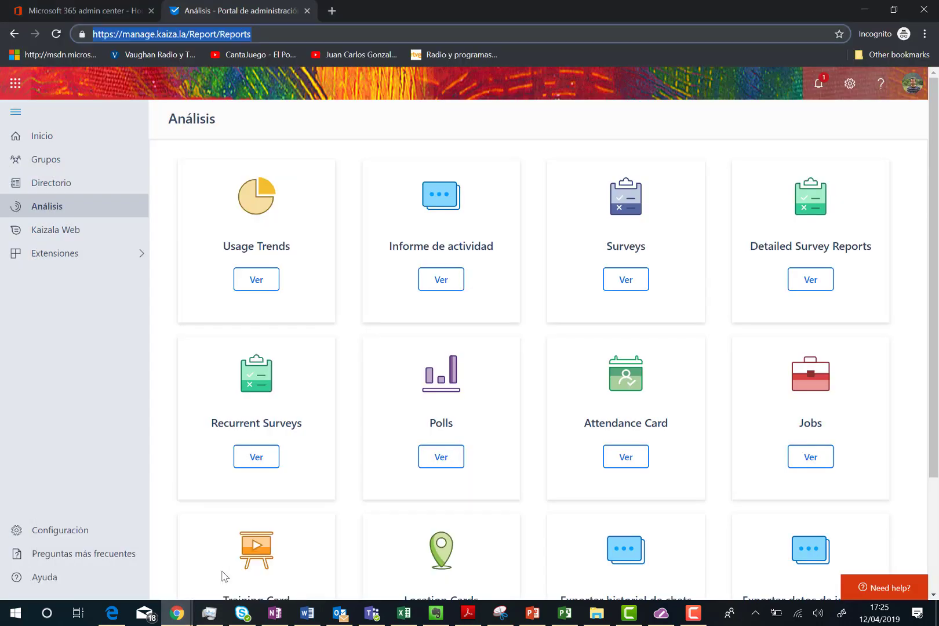
Open Kaizala Web in a new tab and search the country list for the sign-in country
left_click(68, 234)
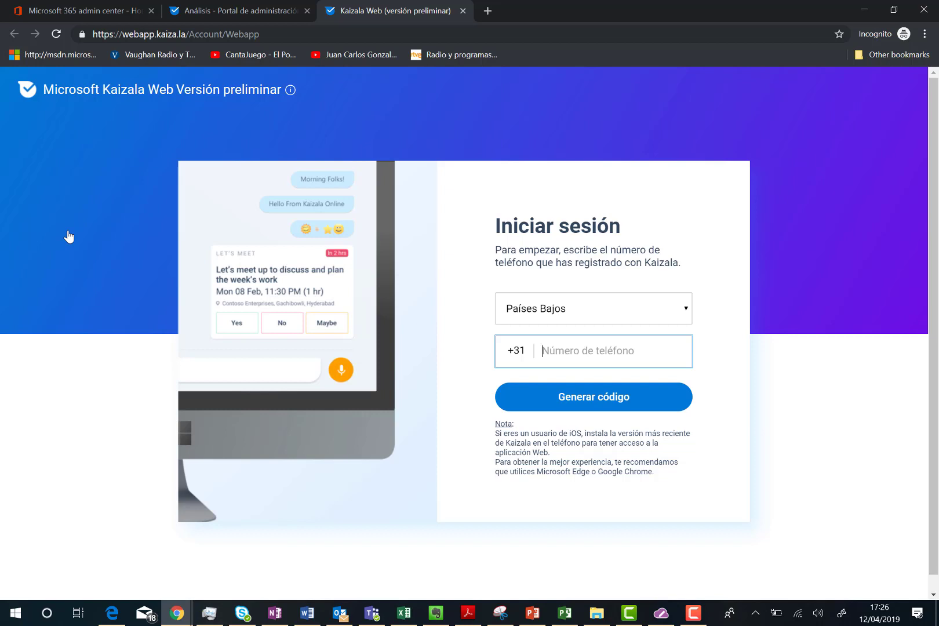
left_click(604, 314)
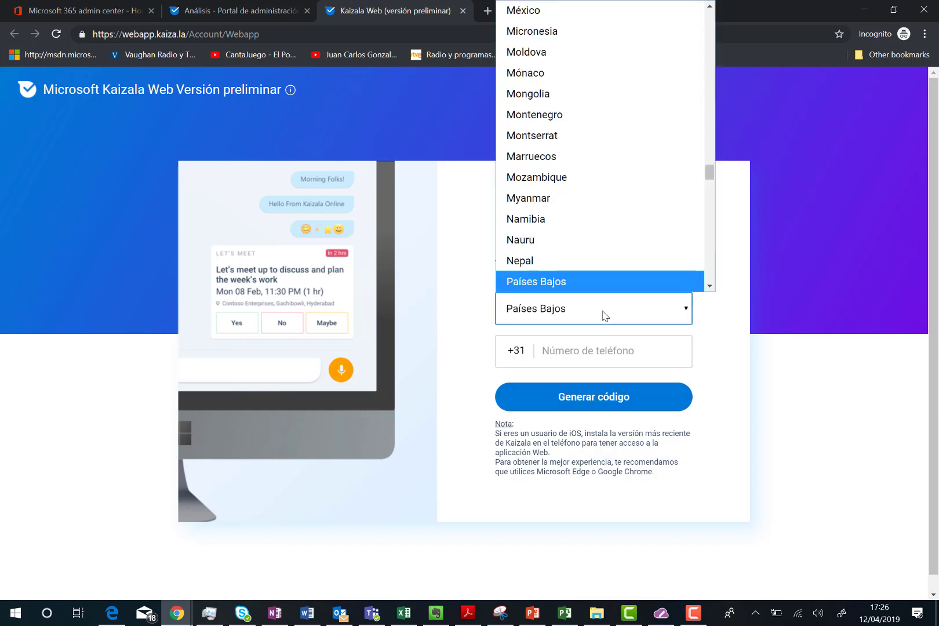
key("s")
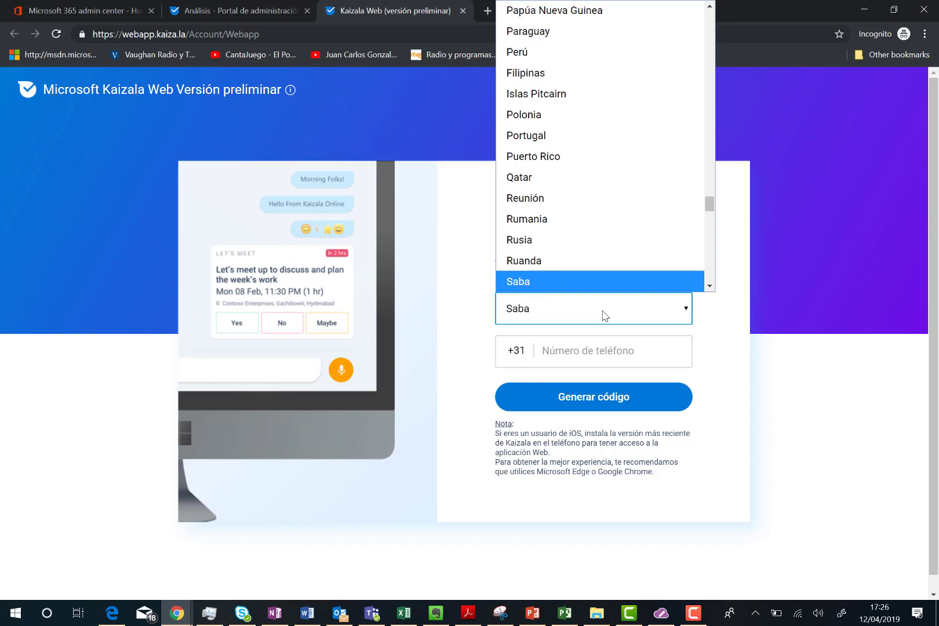
key("s")
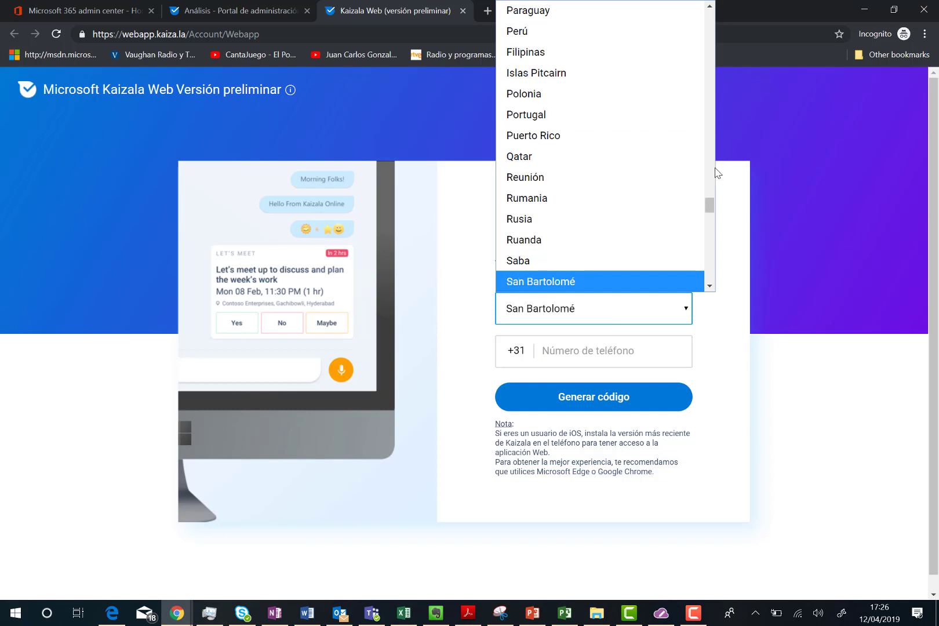
left_click(716, 214)
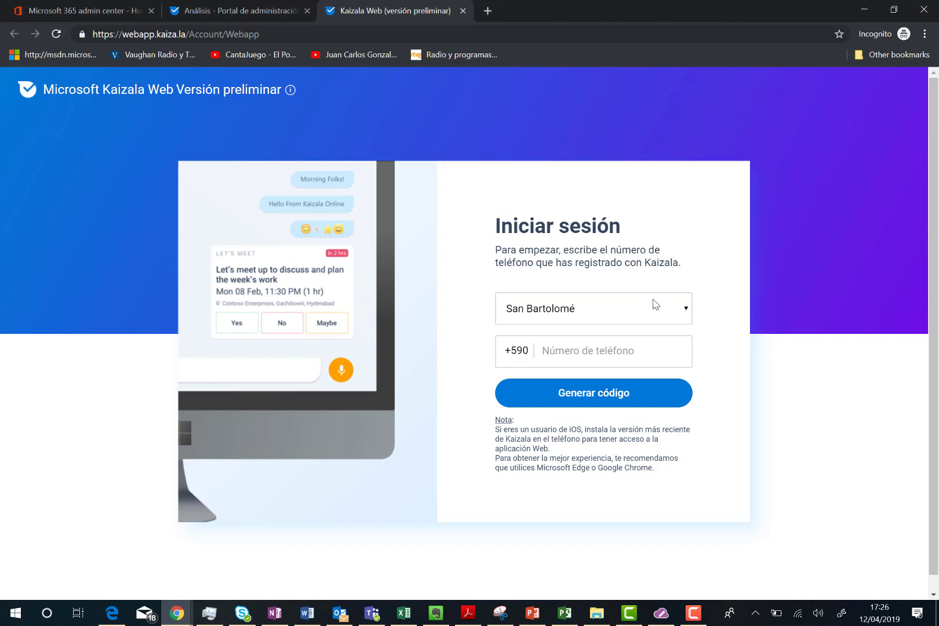
left_click(653, 306)
scroll(712, 216, "down", 1)
scroll(711, 214, "down", 5)
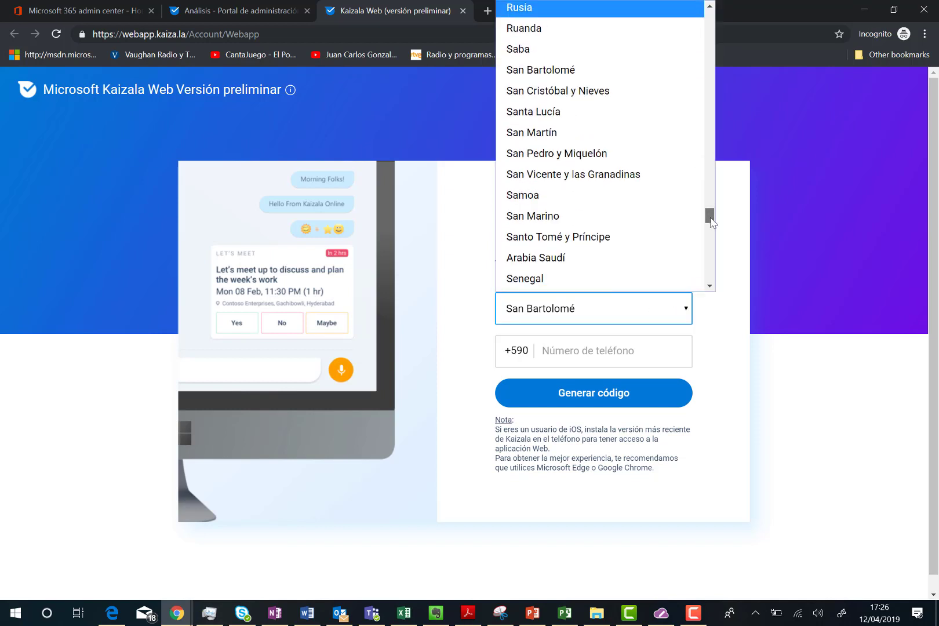
left_click_drag(712, 227, 708, 107)
left_click_drag(704, 38, 679, 96)
scroll(663, 103, "down", 1)
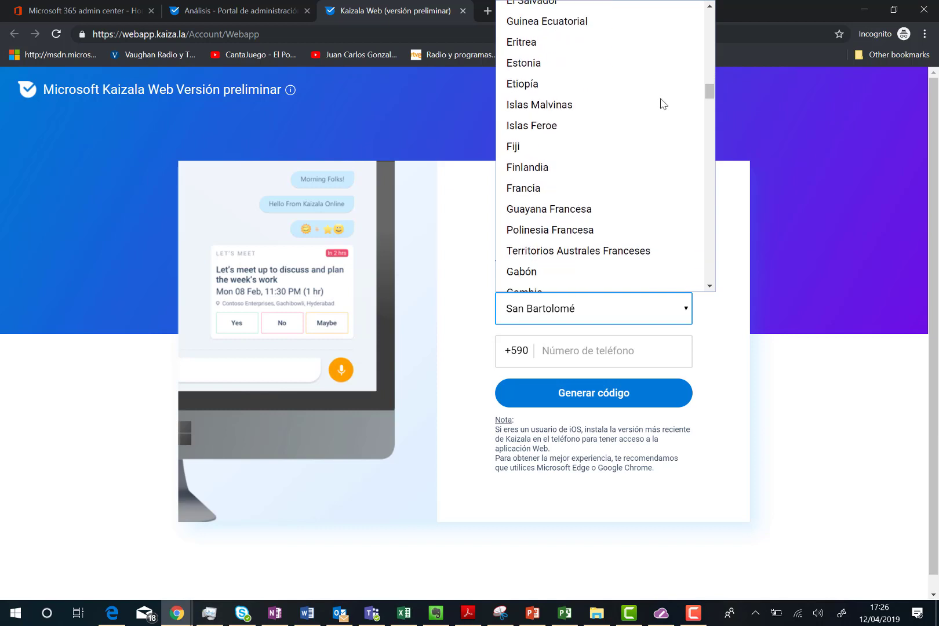
key("e")
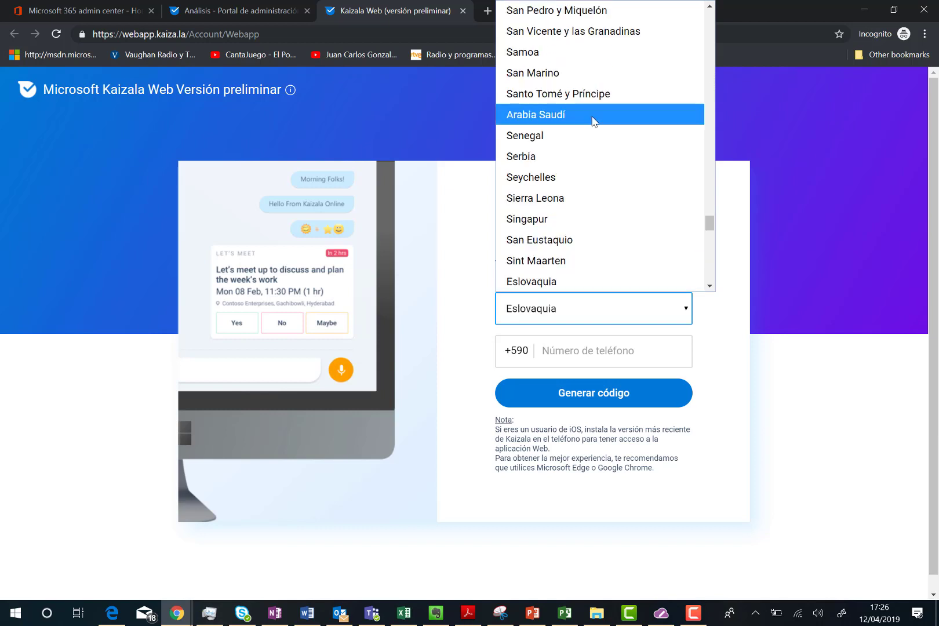
scroll(571, 169, "down", 2)
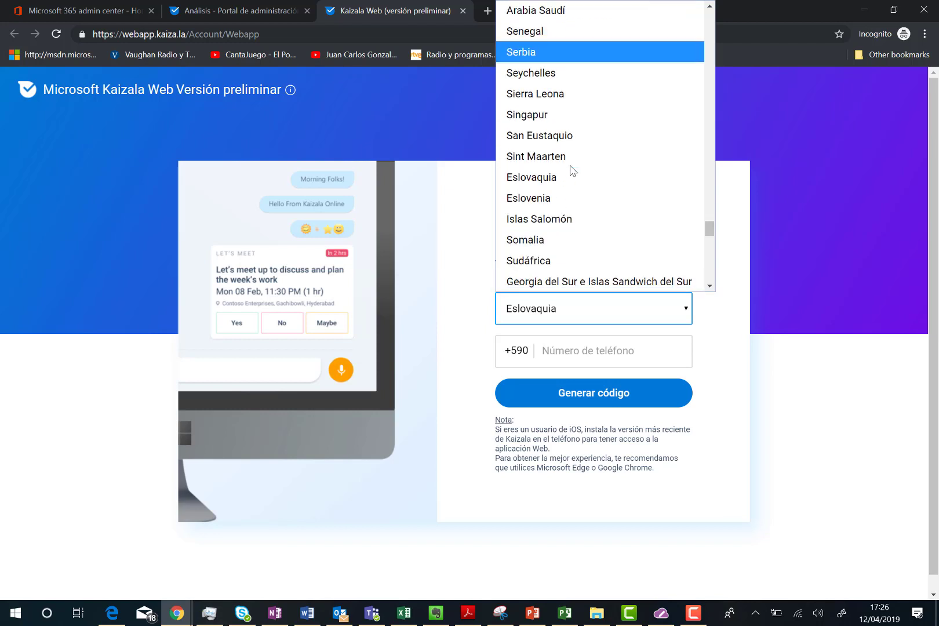
scroll(571, 170, "down", 2)
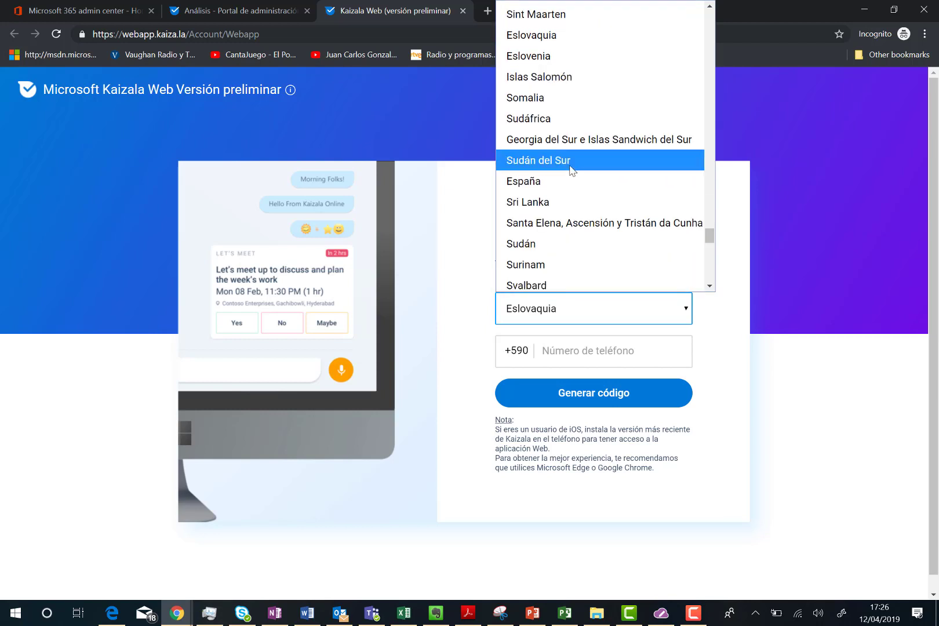
scroll(571, 170, "down", 1)
key("t")
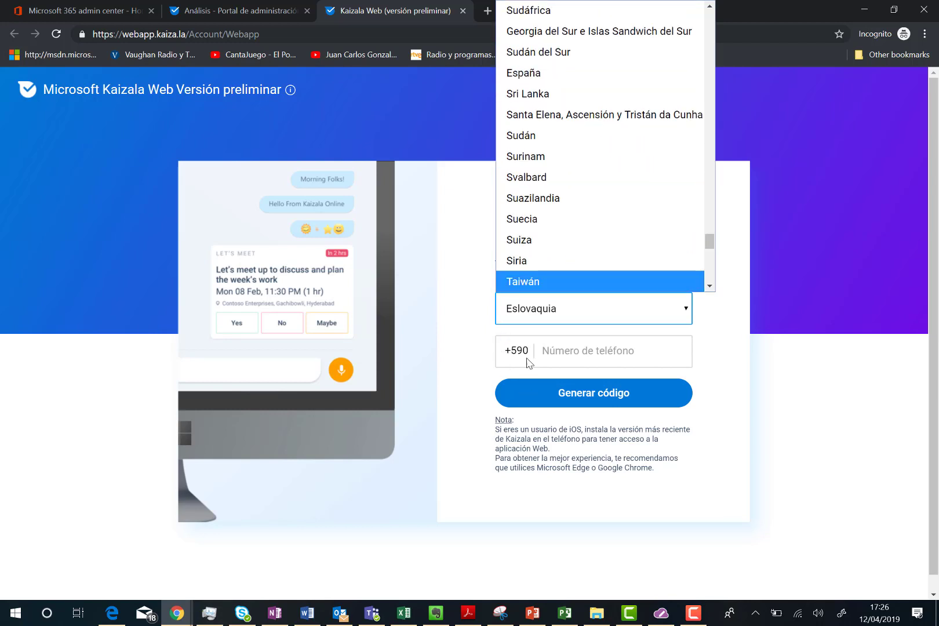
left_click(528, 363)
Select España (+34), enter the user's phone number, and request the sign-in code
left_click(569, 355)
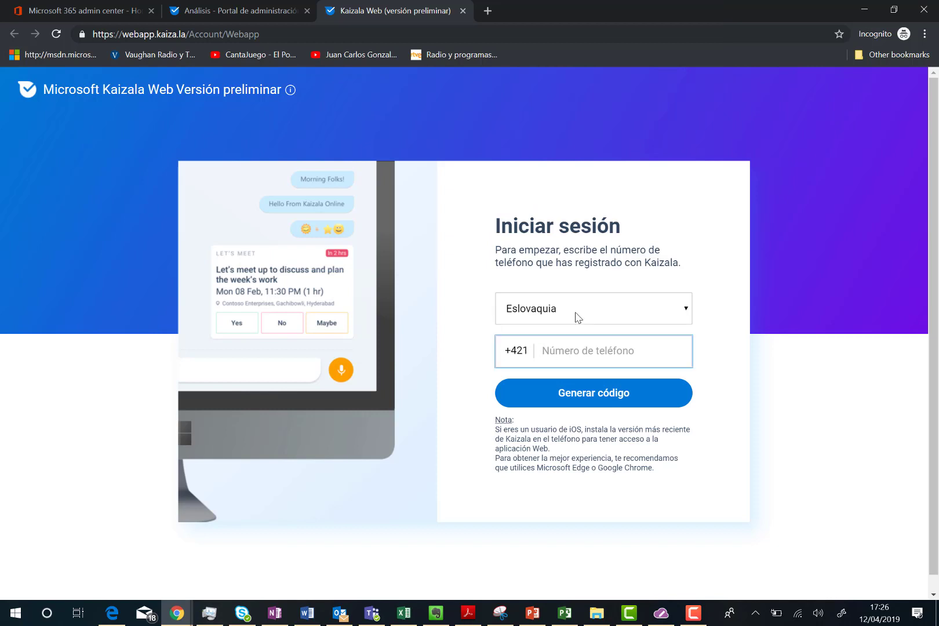
left_click(576, 314)
left_click(713, 259)
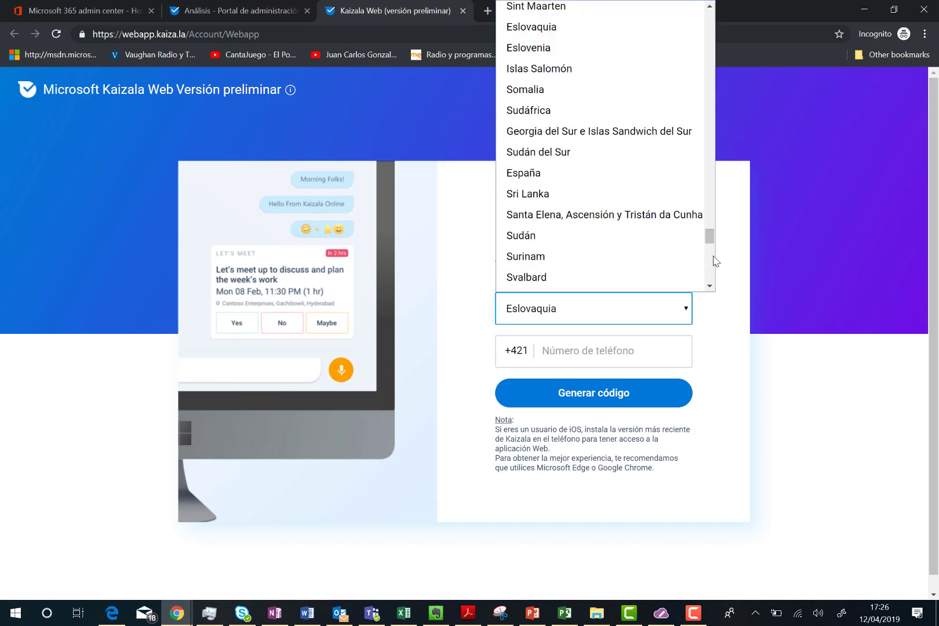
left_click(712, 259)
left_click_drag(713, 259, 714, 249)
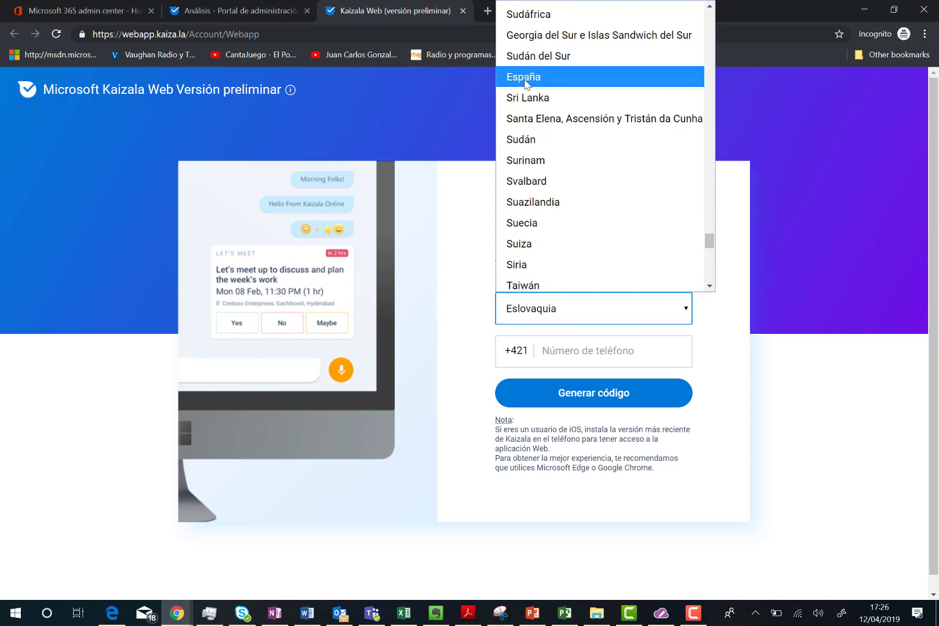
left_click(524, 78)
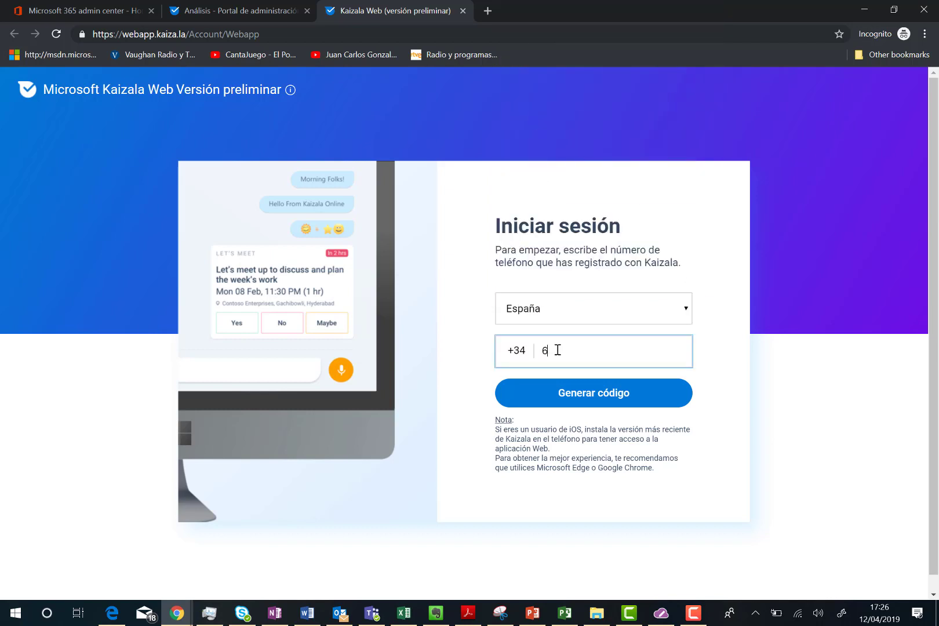
left_click(566, 393)
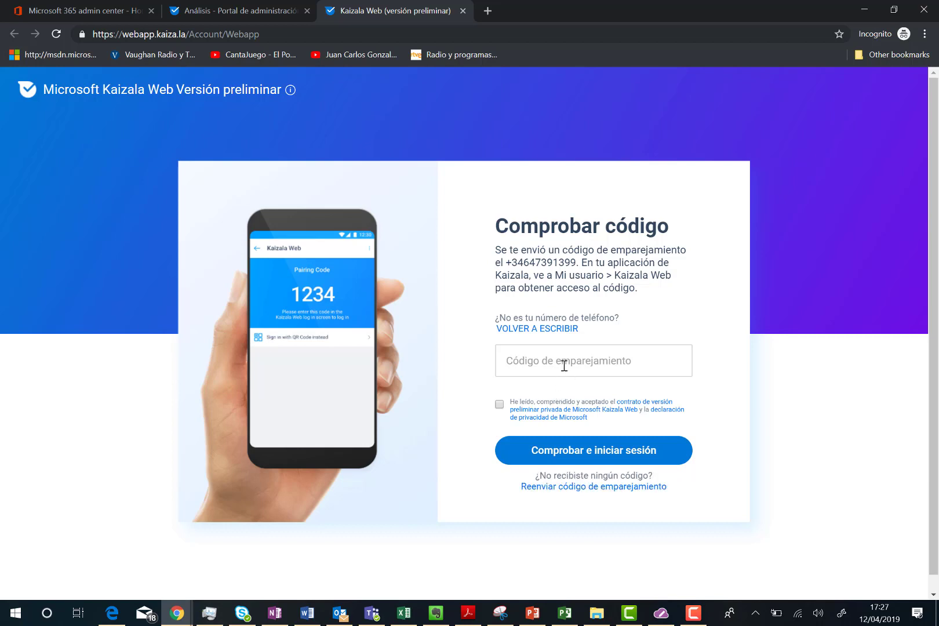
Enter the pairing code sent to the phone, accept the preview terms, and sign in
left_click(564, 365)
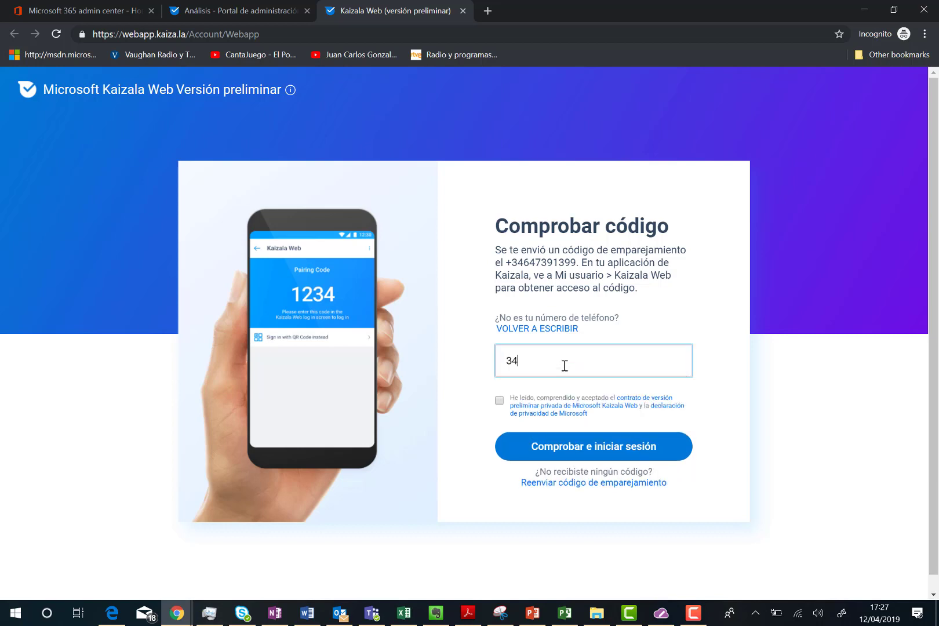
left_click(499, 400)
left_click(563, 446)
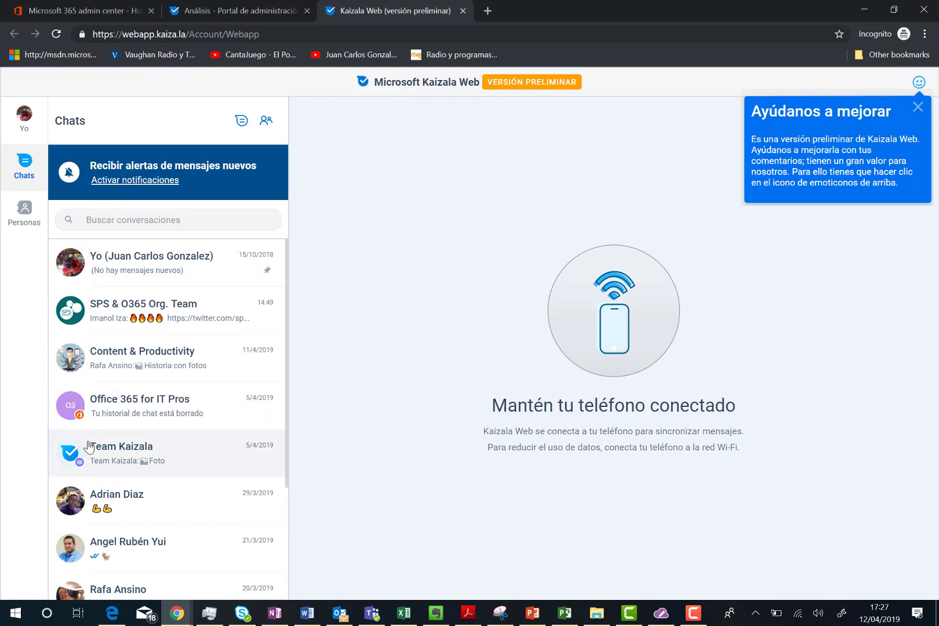
Send 'Pasa tio!' to a contact from the Chats list, then return to the Análisis tab
scroll(114, 503, "down", 1)
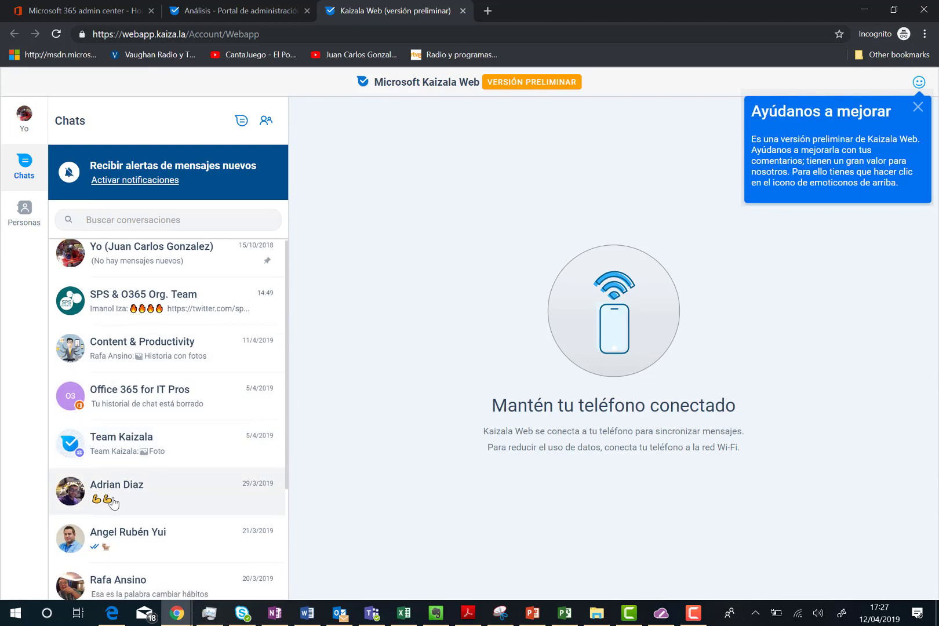
scroll(114, 503, "down", 2)
left_click(122, 405)
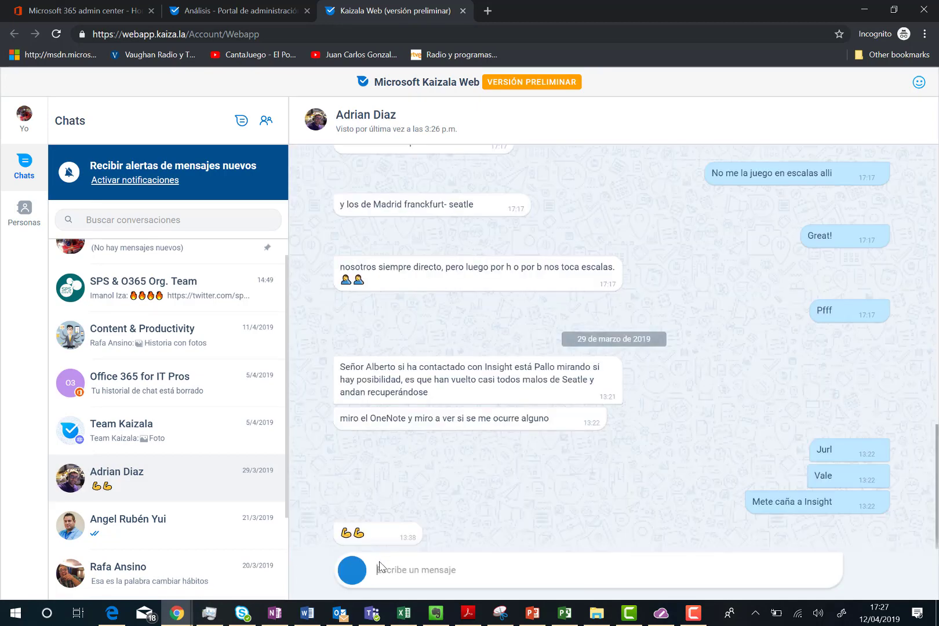
left_click(381, 567)
type("Pasa")
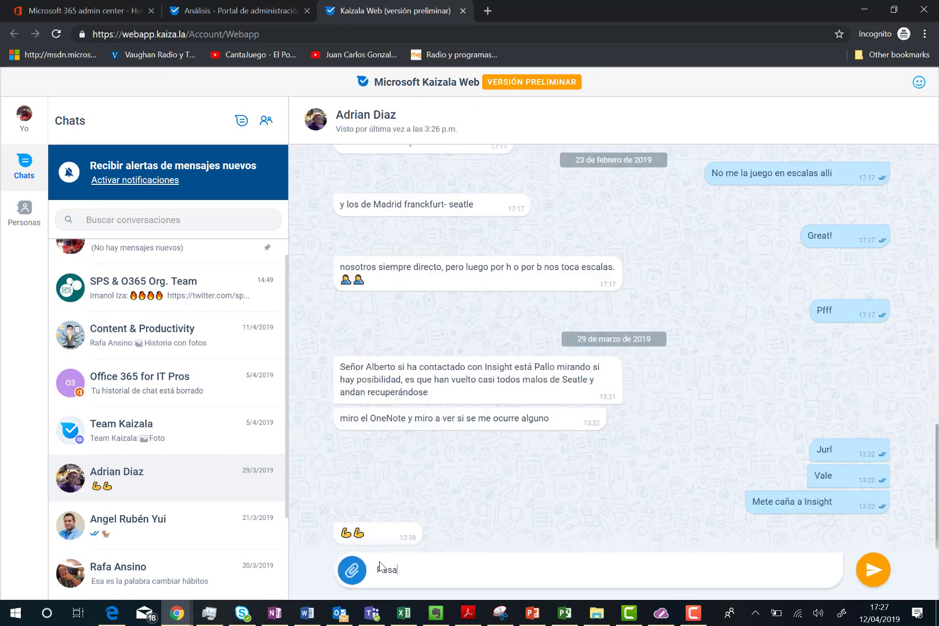
type(" tio!")
key("Return")
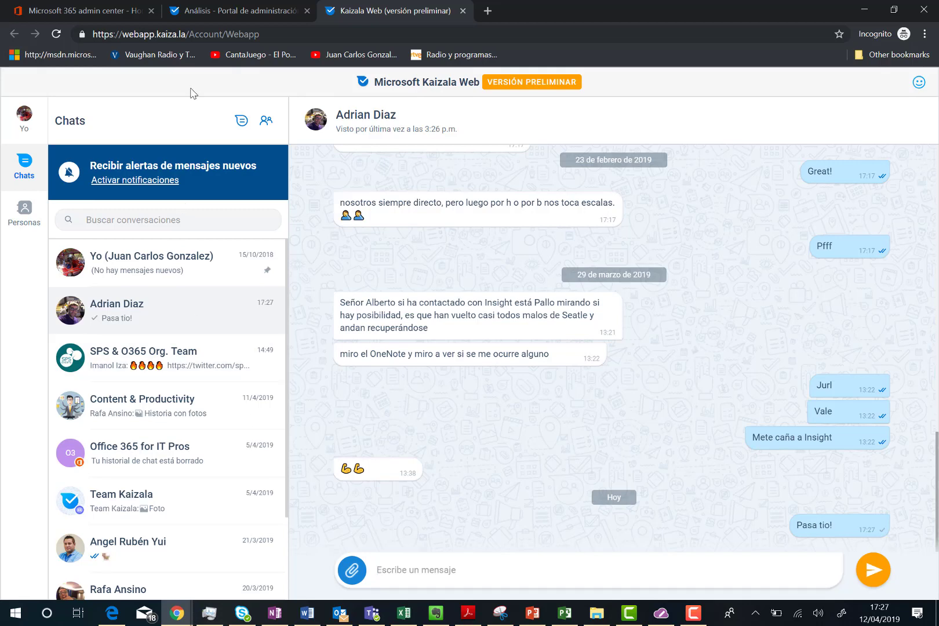
left_click(249, 16)
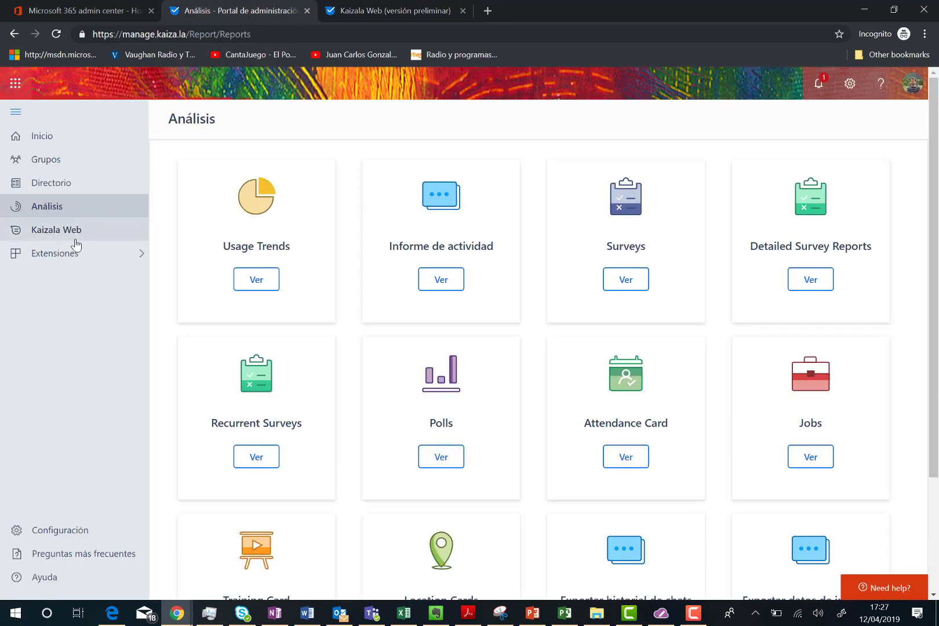
Open Extensiones > Acciones and switch Ver to Todas las acciones, then back to Mis acciones
mouse_move(75, 256)
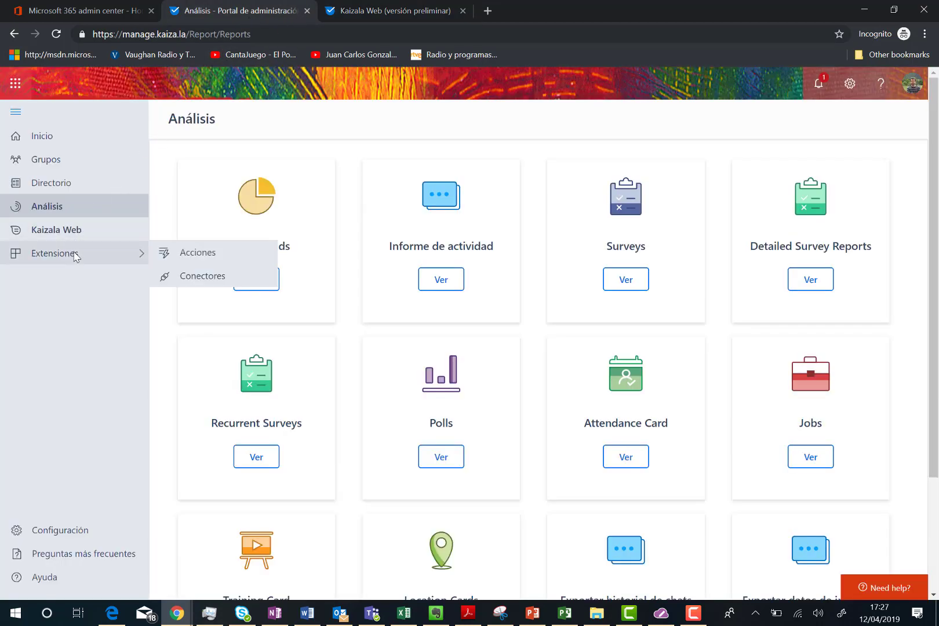
left_click(207, 258)
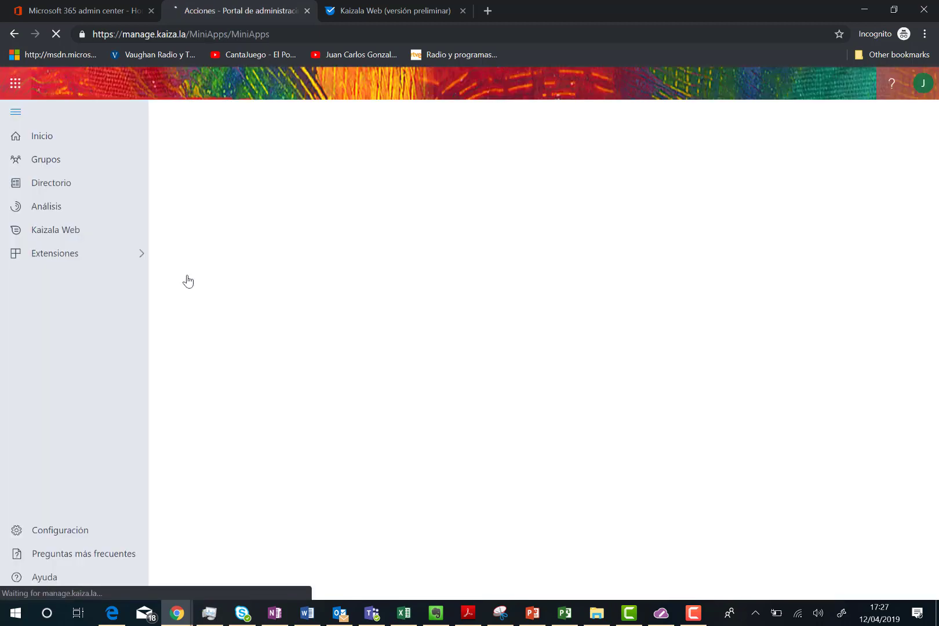
mouse_move(108, 255)
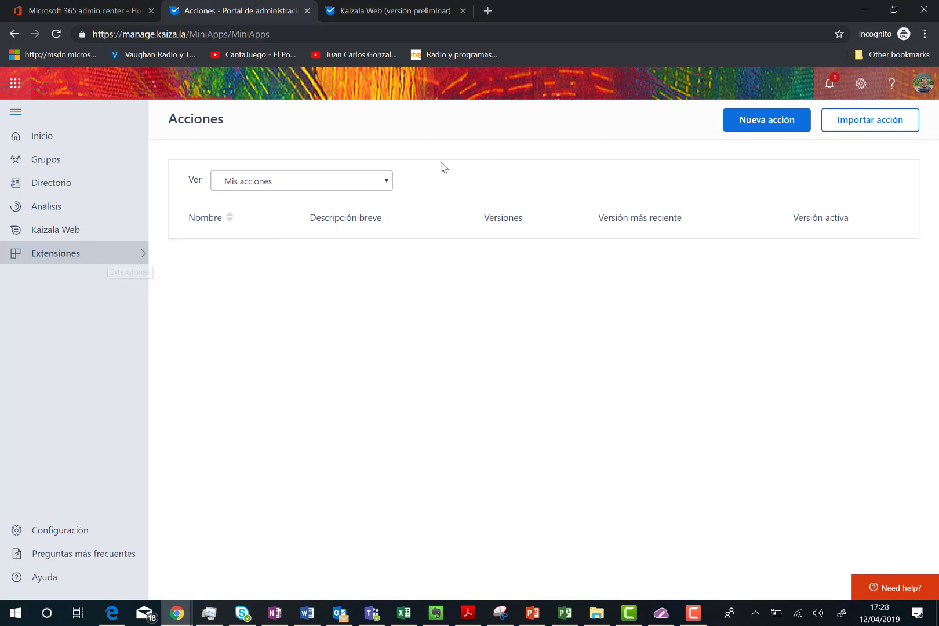
left_click(302, 183)
left_click(288, 222)
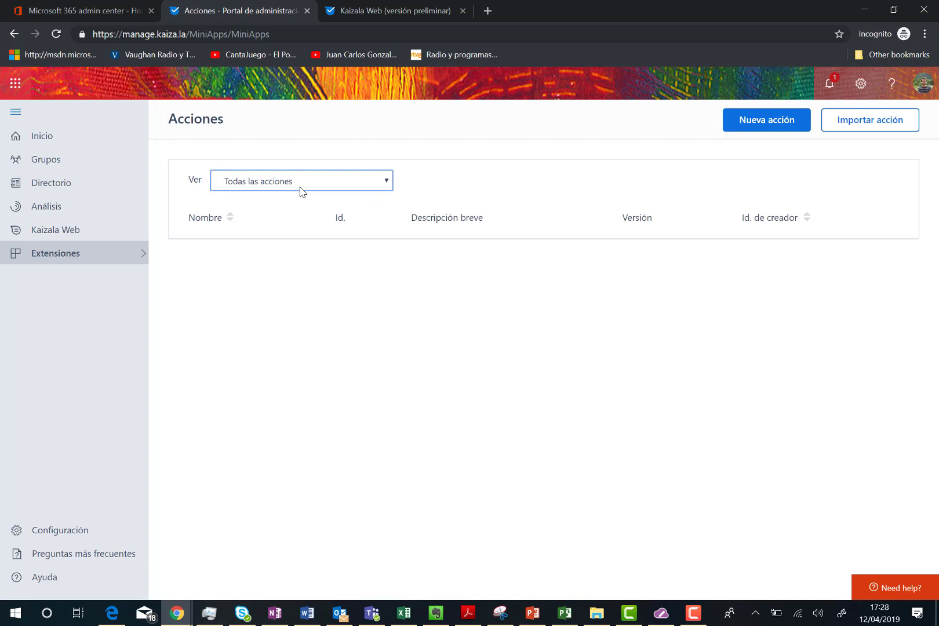
left_click(301, 191)
left_click(295, 202)
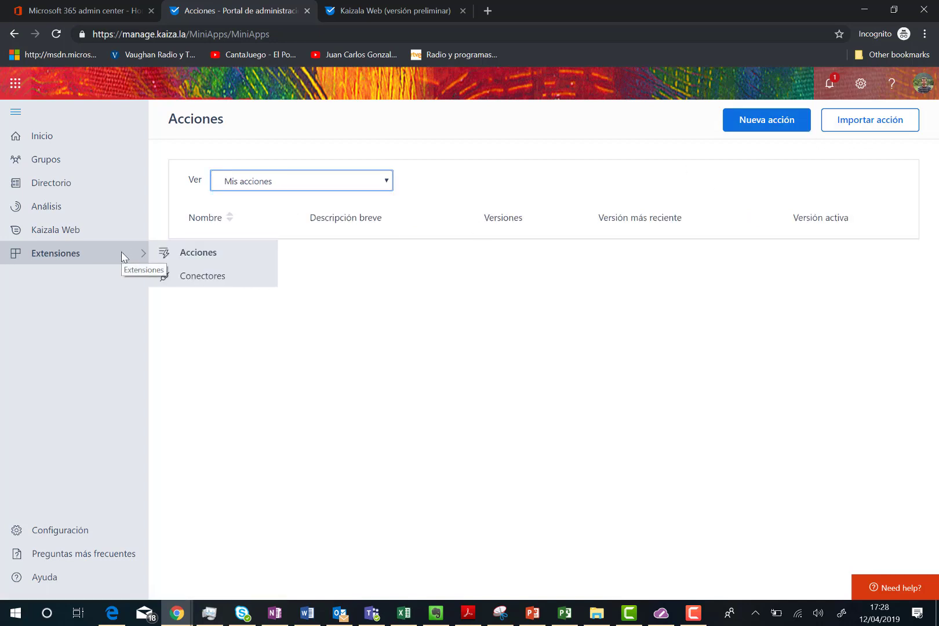
Show Todos los conectores on the Conectores page, then open and close a blank Nuevo conector form
left_click(201, 278)
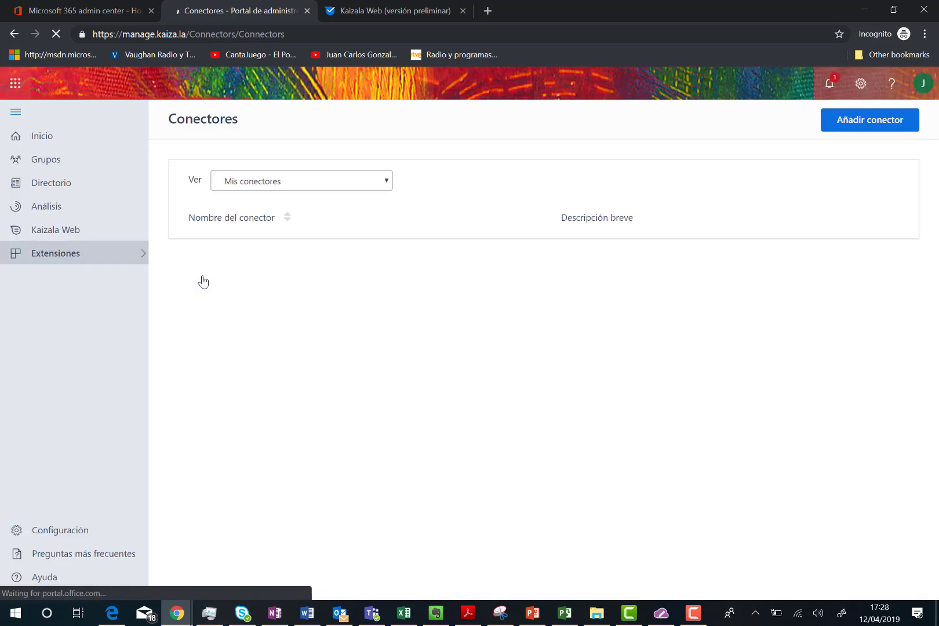
left_click(278, 186)
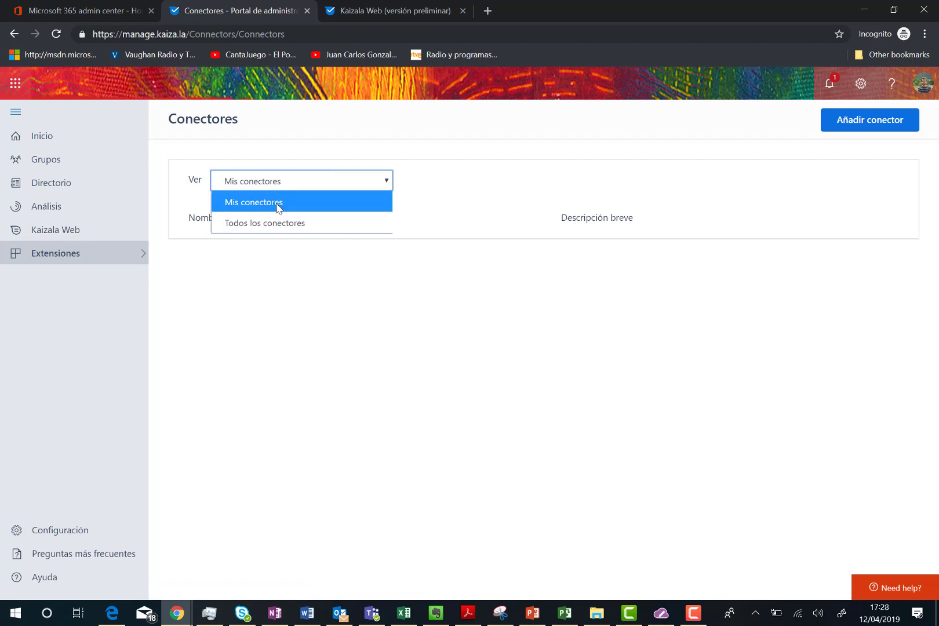
left_click(270, 224)
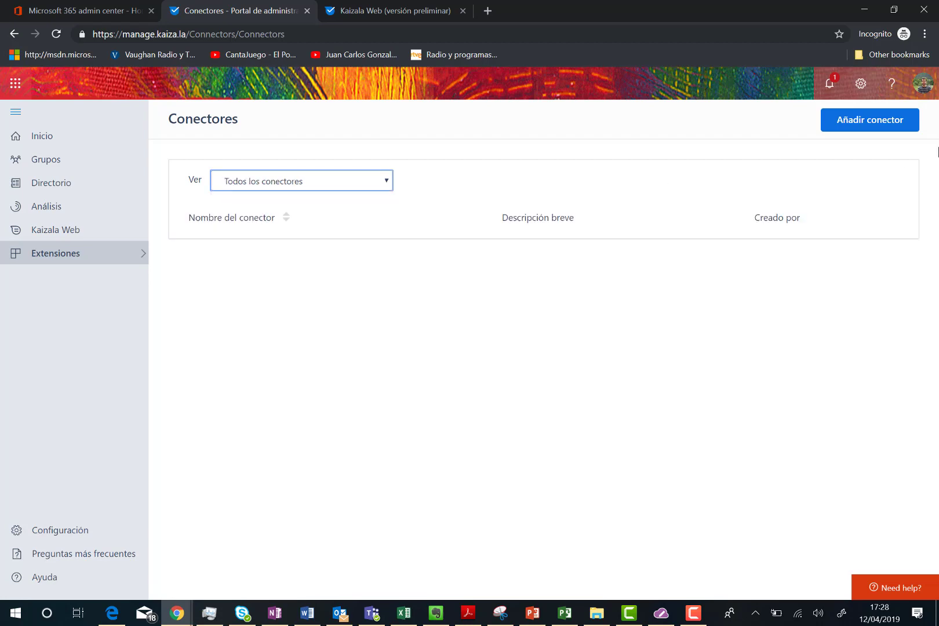
left_click(909, 123)
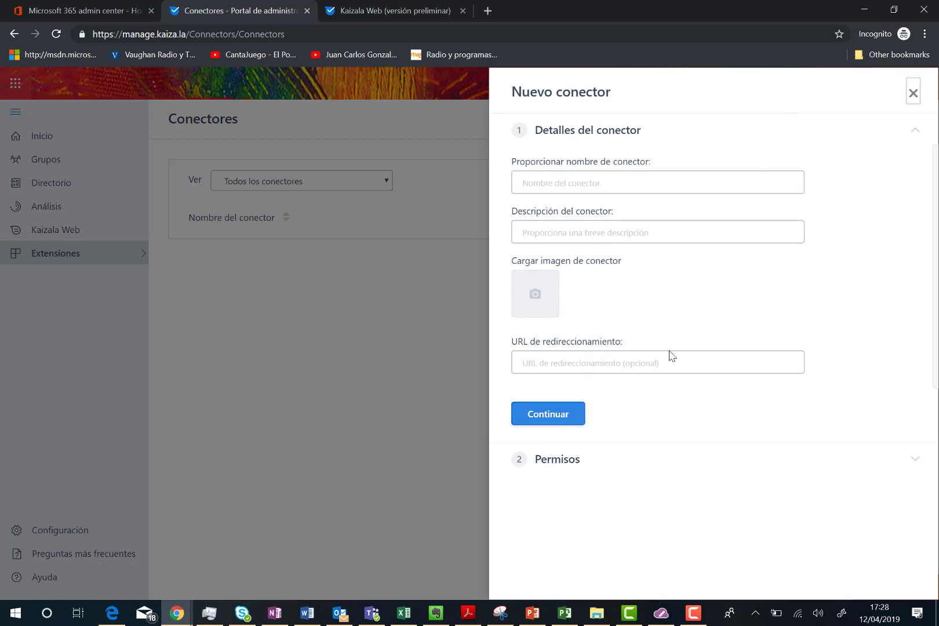
left_click(926, 97)
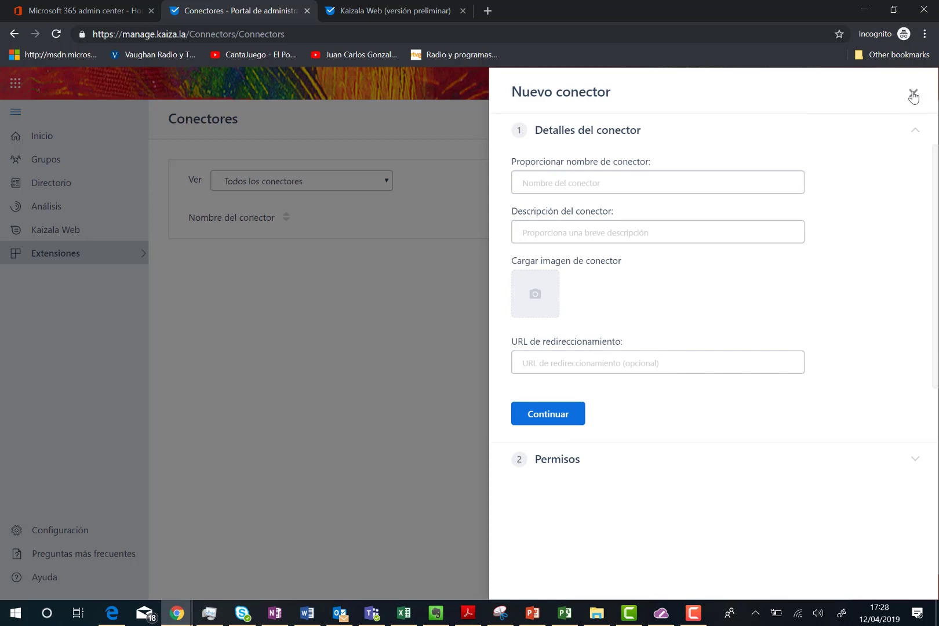
left_click(913, 93)
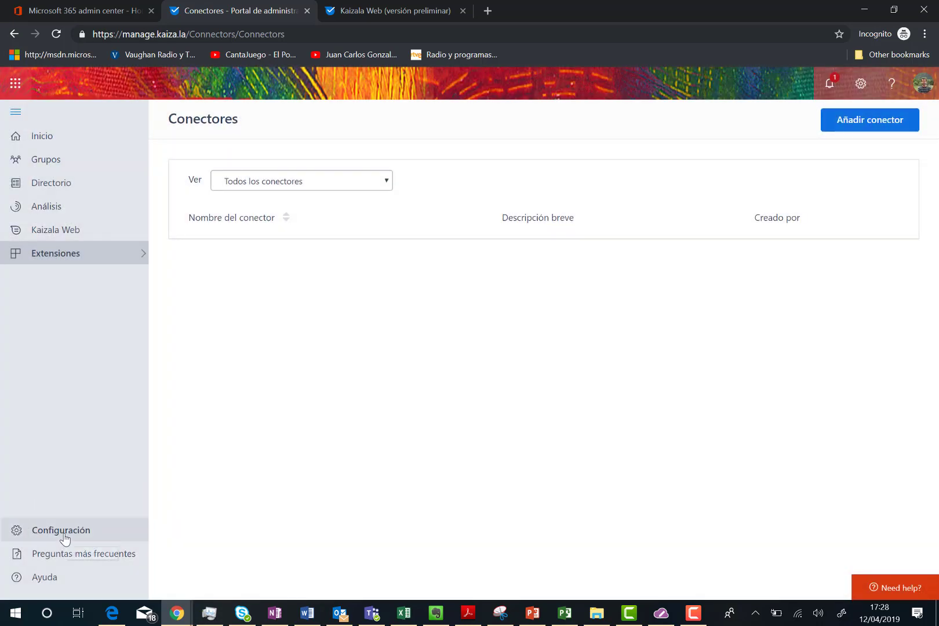
Open Configuración and scroll down to the Directiva de inquilinos options
left_click(64, 538)
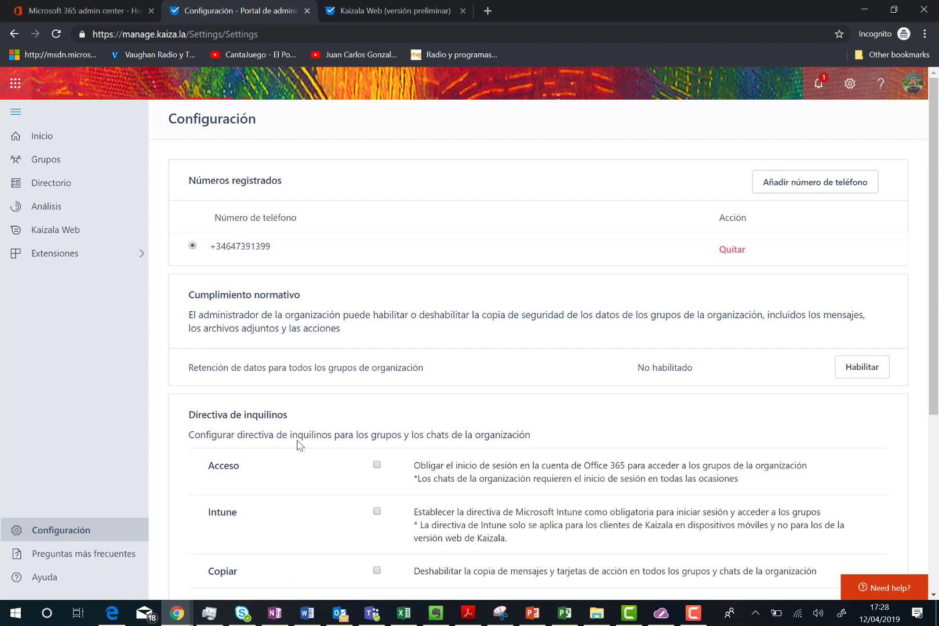
scroll(321, 422, "down", 1)
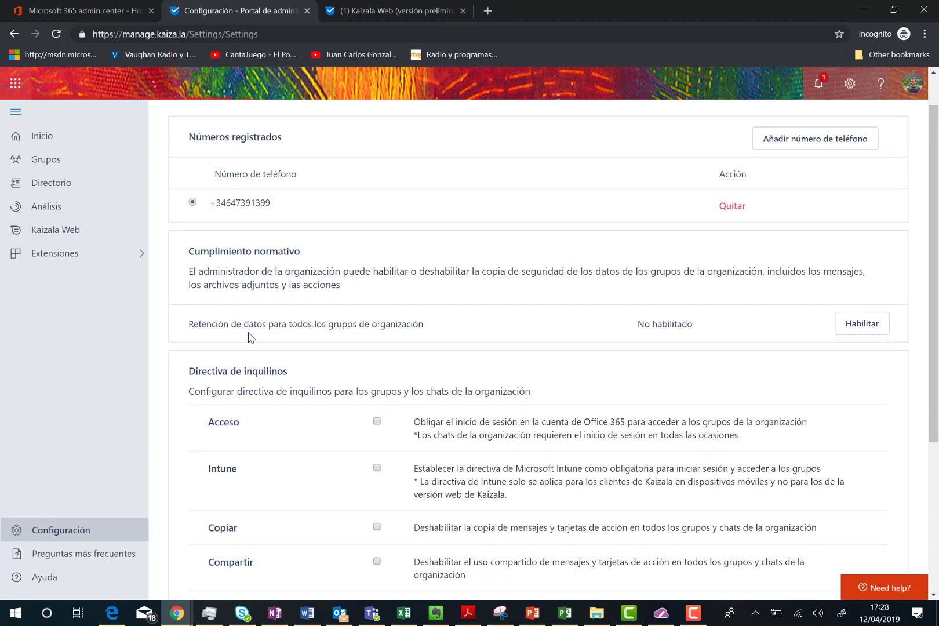
scroll(249, 340, "down", 3)
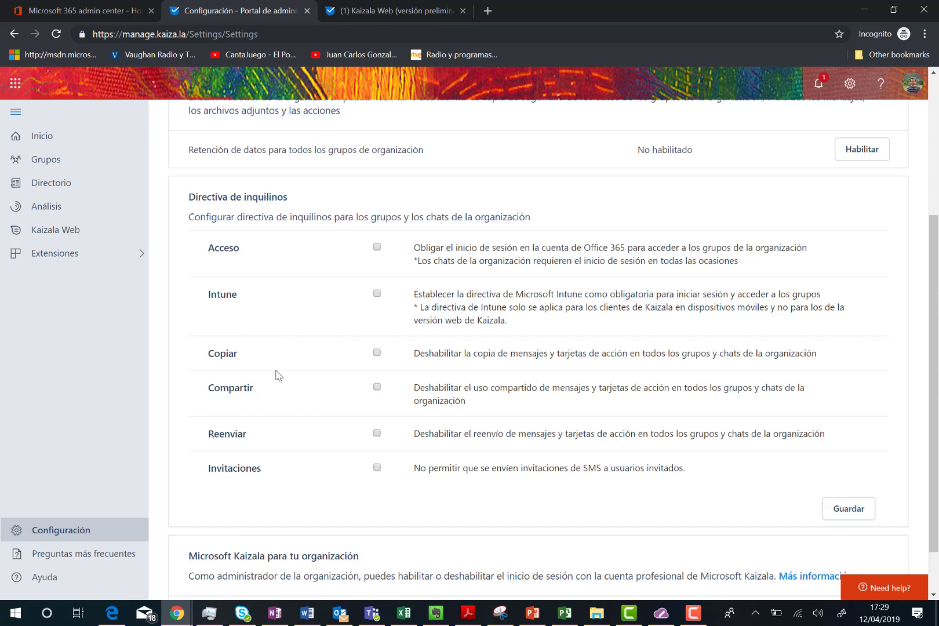
scroll(242, 425, "down", 1)
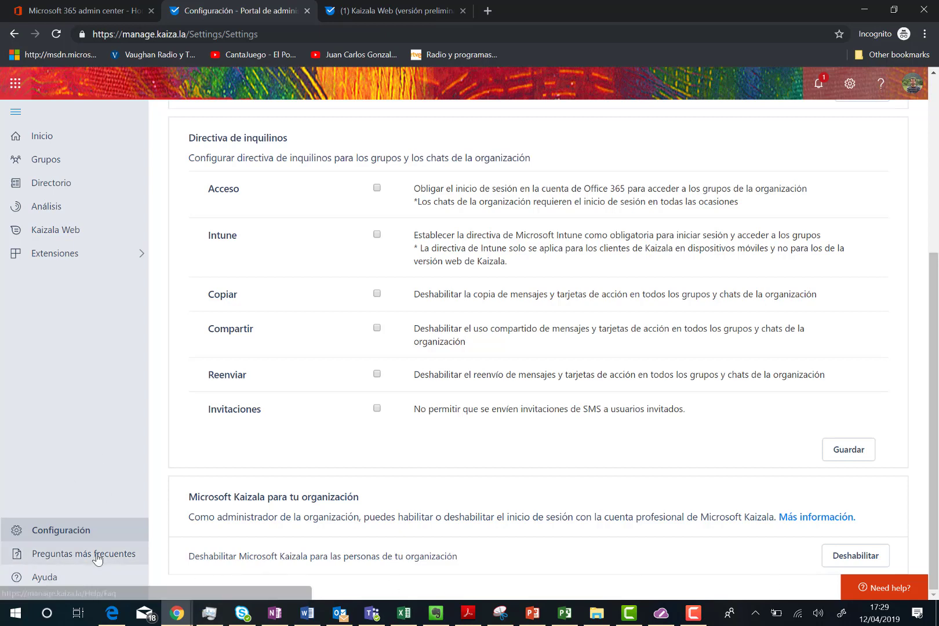
Switch to the Kaizala Web tab and scroll through the Personas contact list
left_click(384, 10)
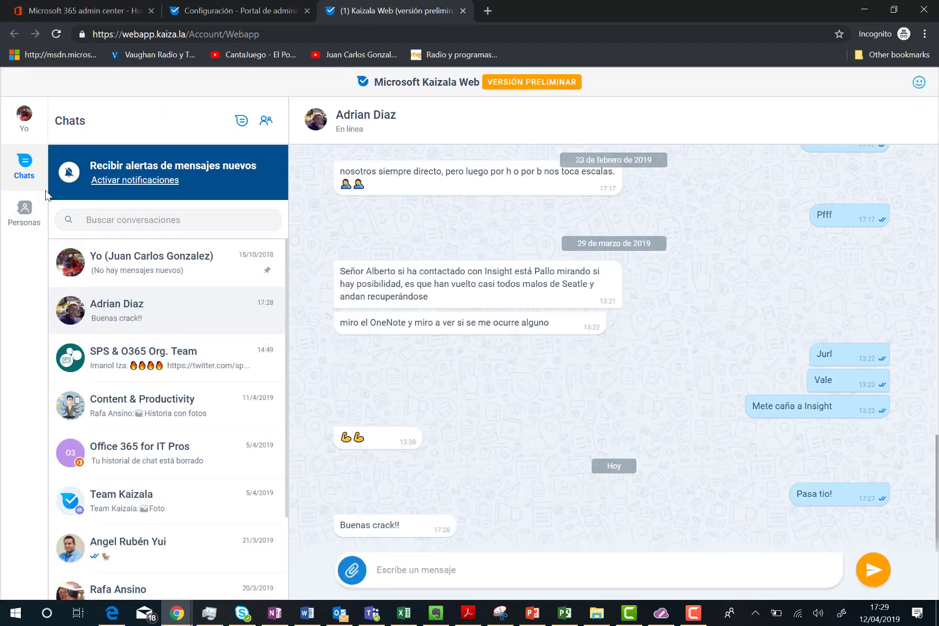
left_click(29, 215)
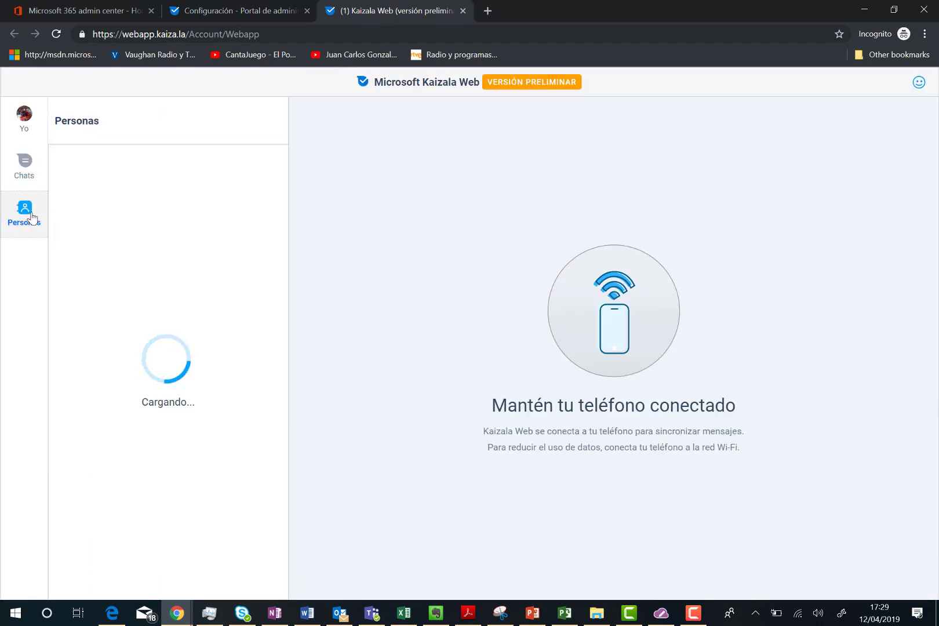
scroll(114, 327, "down", 20)
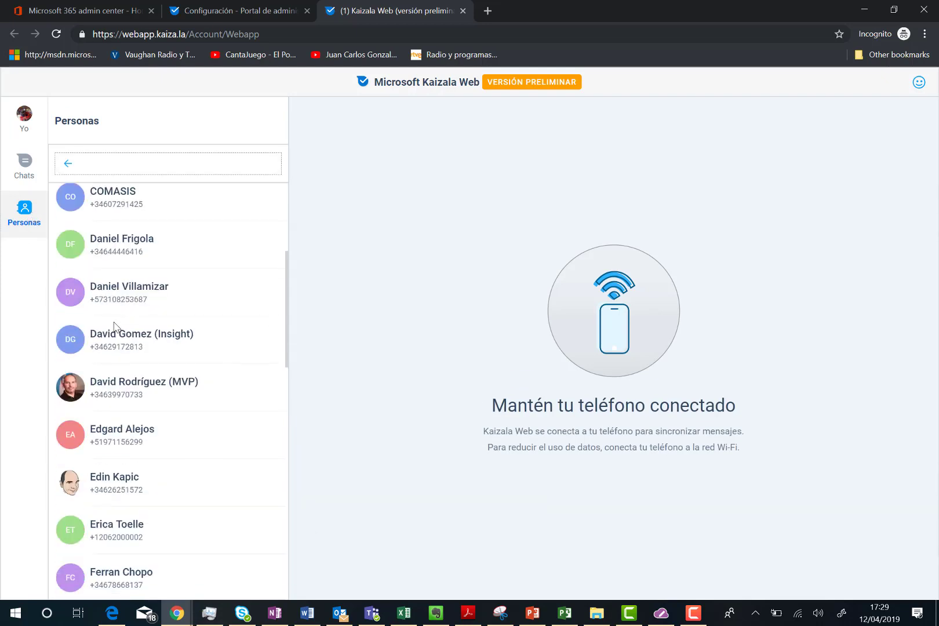
scroll(114, 327, "up", 20)
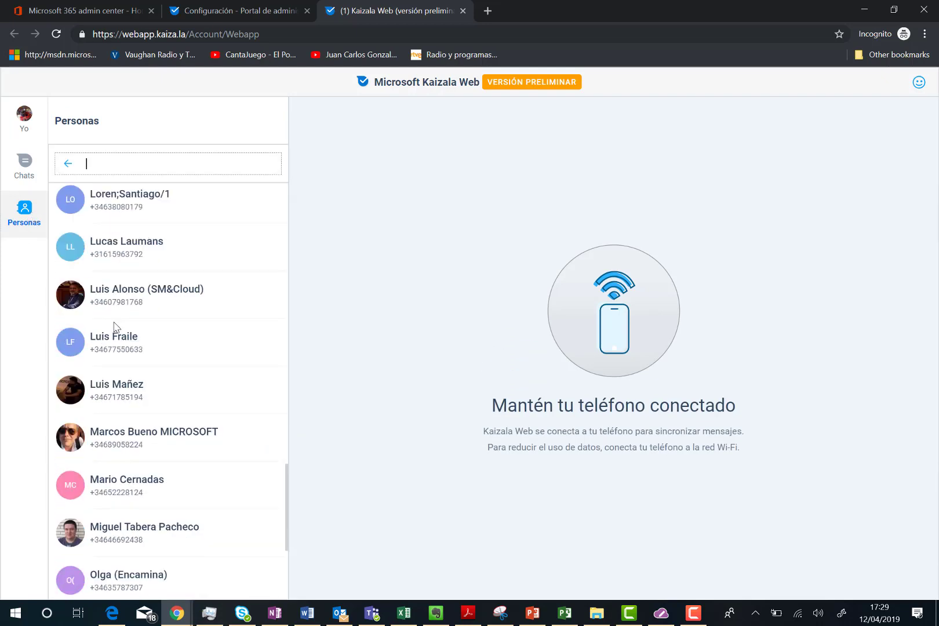